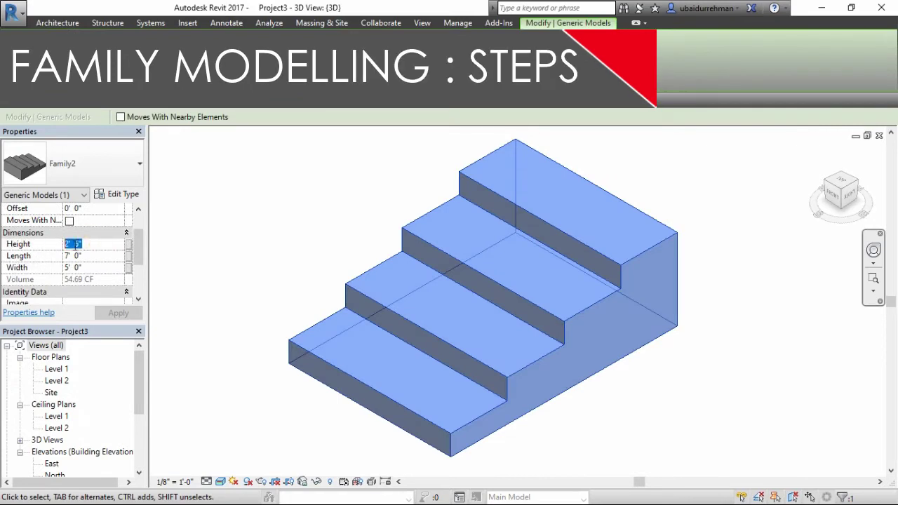
- Set the stair instance's Height to 3', Length to 5' and Width to 7', and apply
type("3'")
left_click(98, 244)
type("3'")
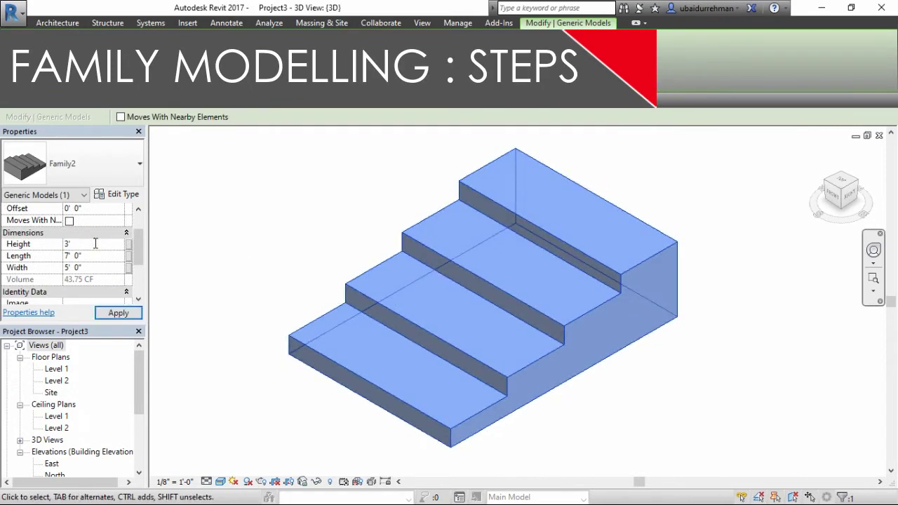
left_click(98, 256)
type("5'")
left_click(90, 268)
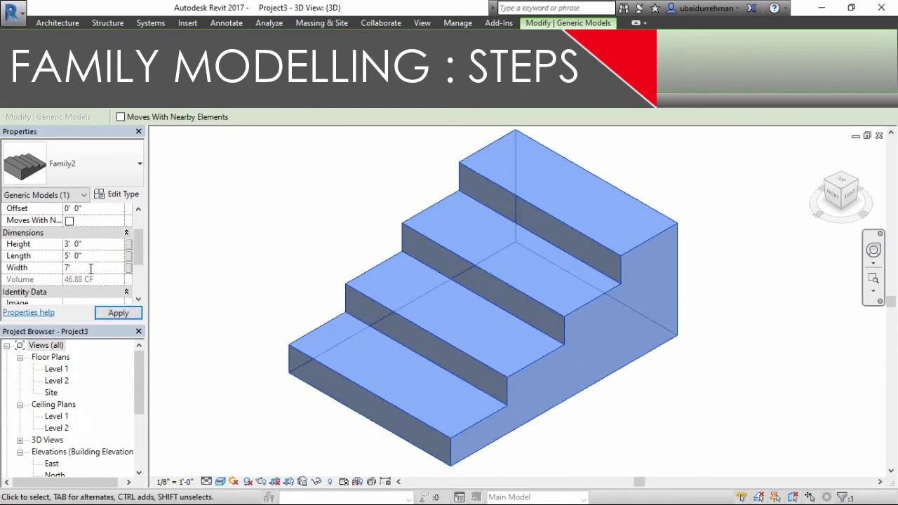
left_click(326, 253)
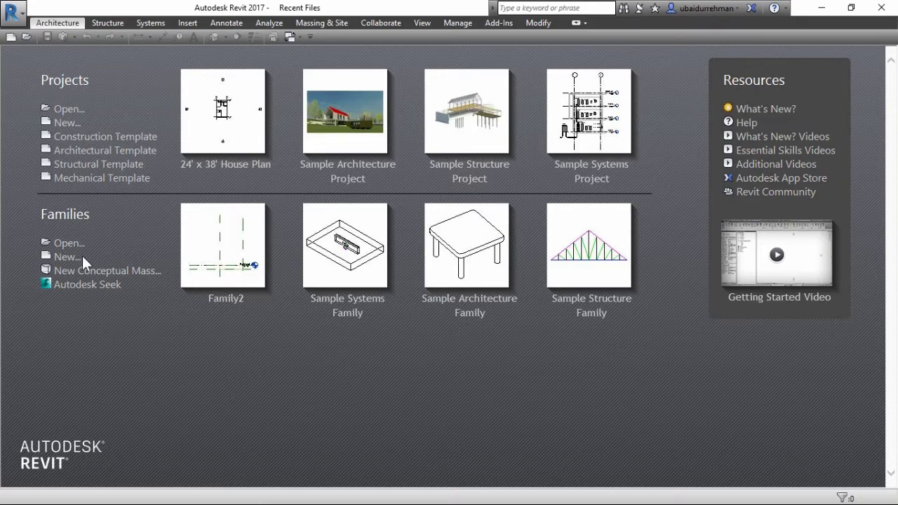
- Create a new family from the Generic Model.rft template
left_click(65, 260)
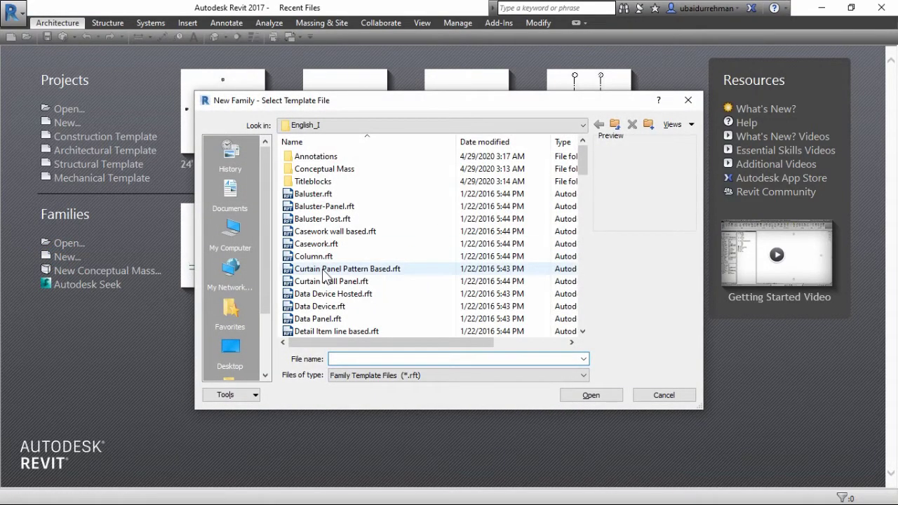
scroll(325, 275, "down", 9)
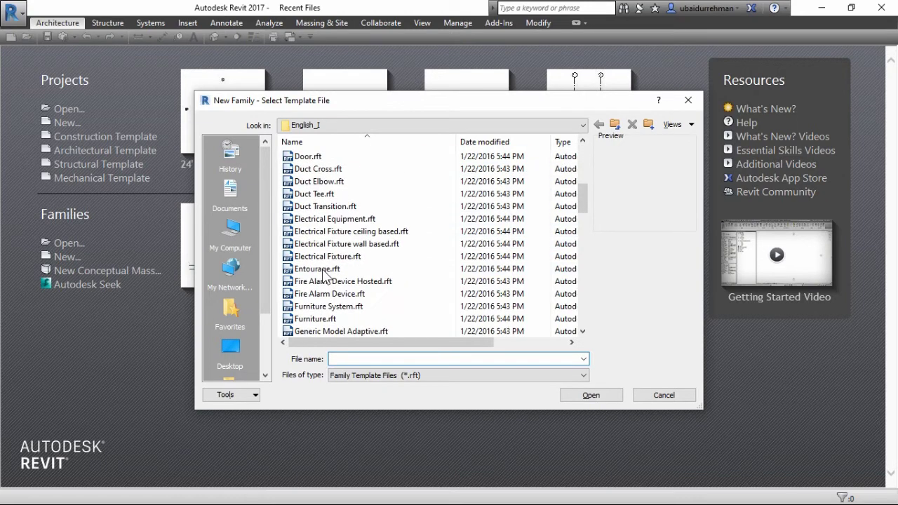
scroll(325, 275, "down", 2)
left_click(323, 270)
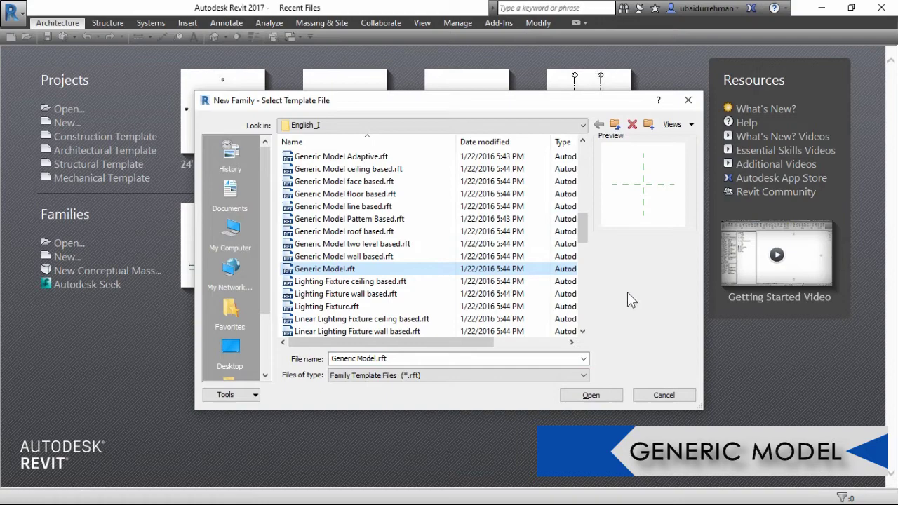
left_click(591, 395)
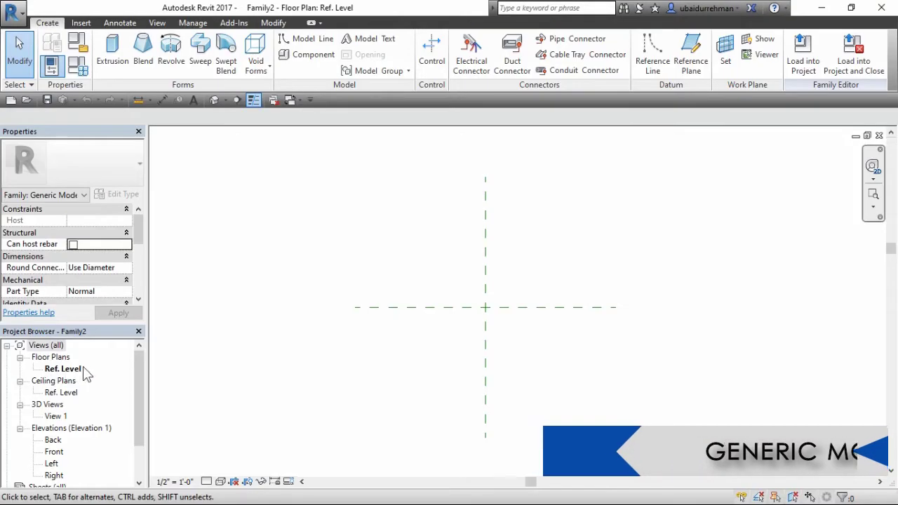
- Open the Left elevation, close the Front and 3D views, and tile Ref. Level beside Left
double_click(50, 464)
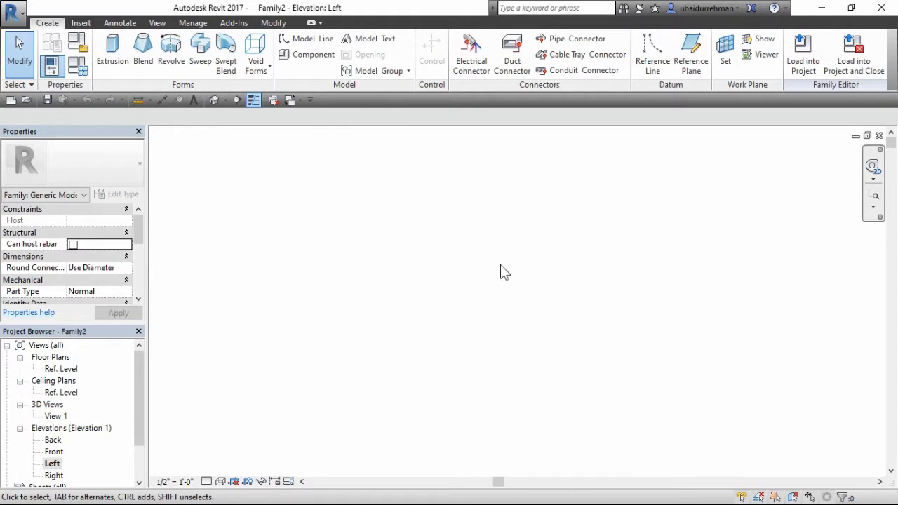
left_click(157, 24)
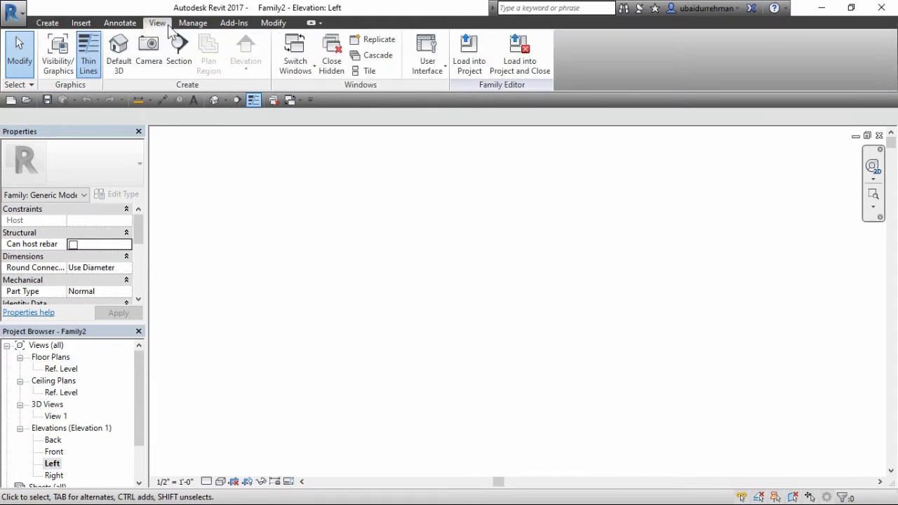
left_click(363, 71)
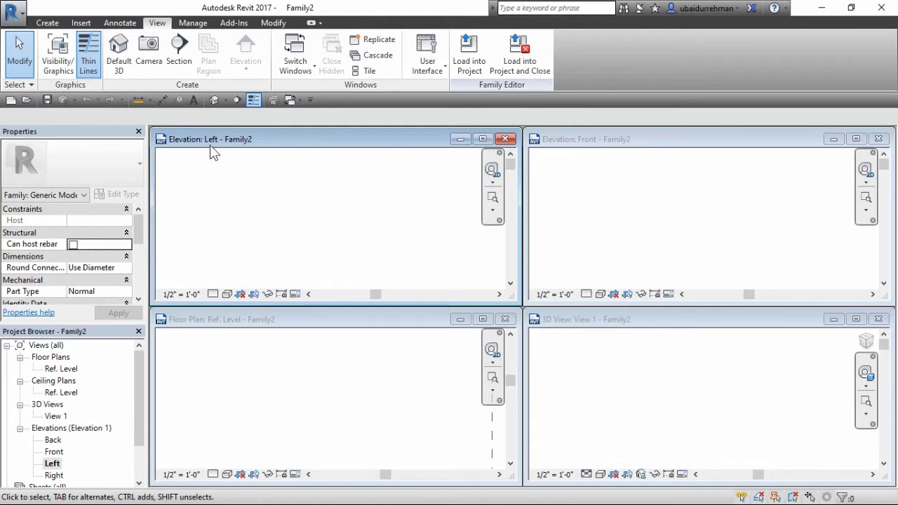
left_click(207, 334)
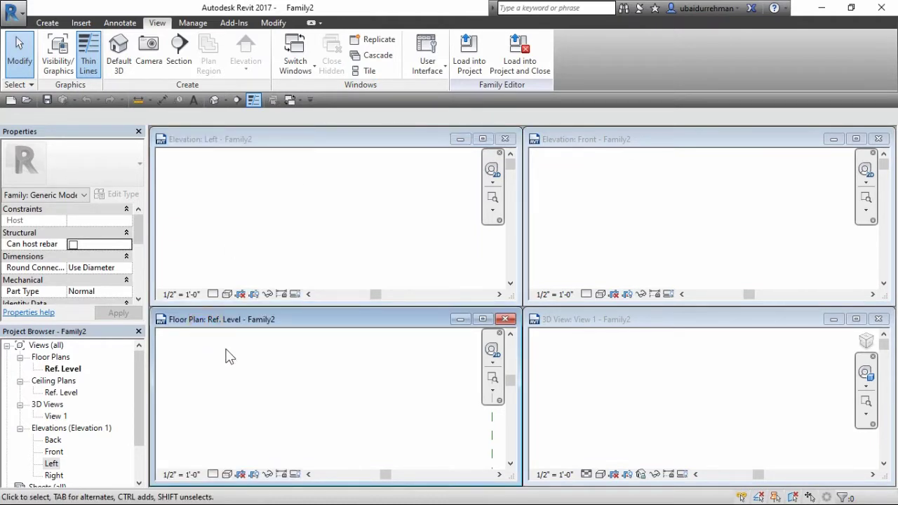
left_click(878, 138)
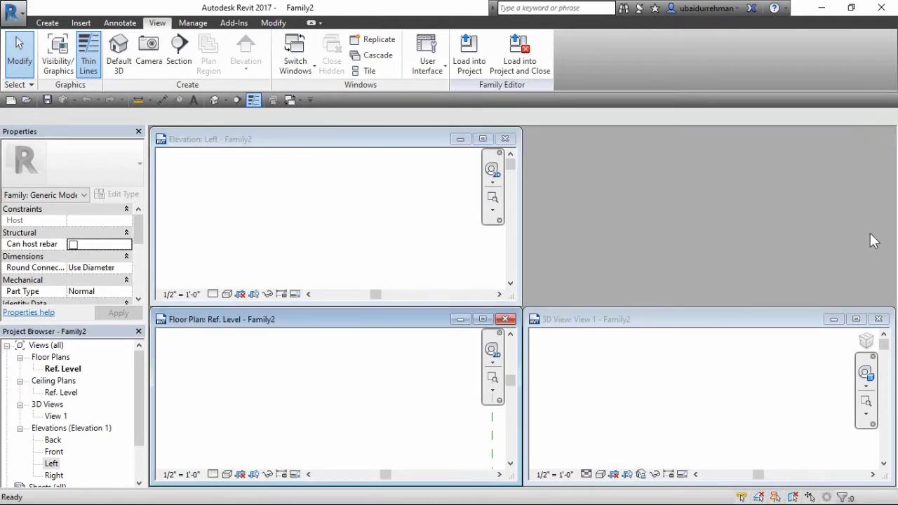
left_click(878, 319)
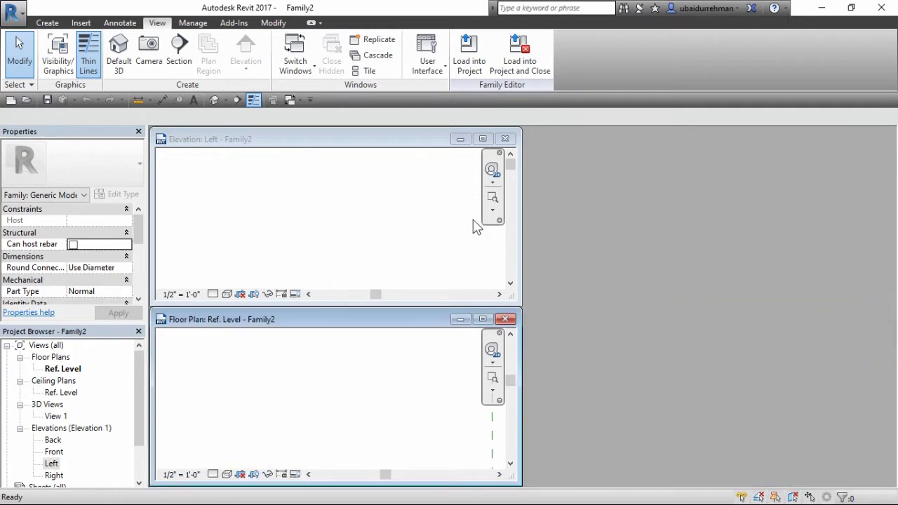
left_click(366, 70)
middle_click_drag(372, 213, 223, 214)
left_click(610, 212)
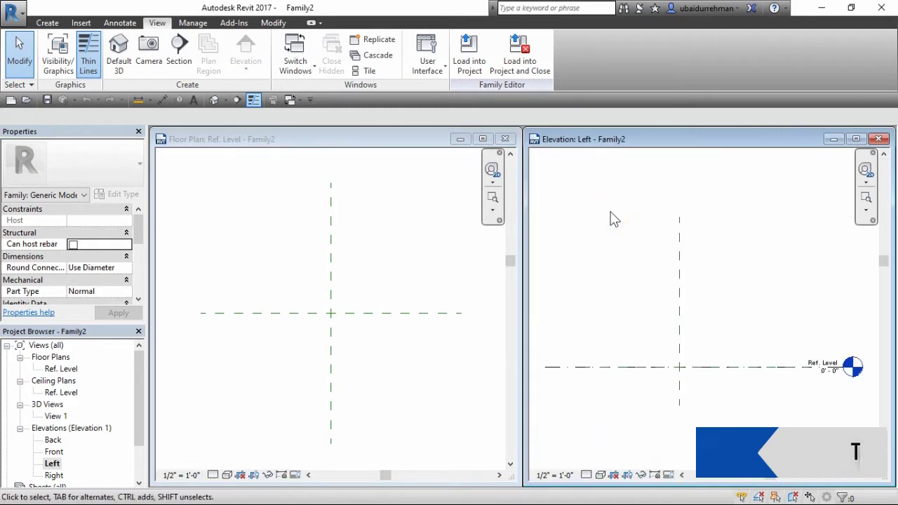
middle_click_drag(612, 217, 635, 184)
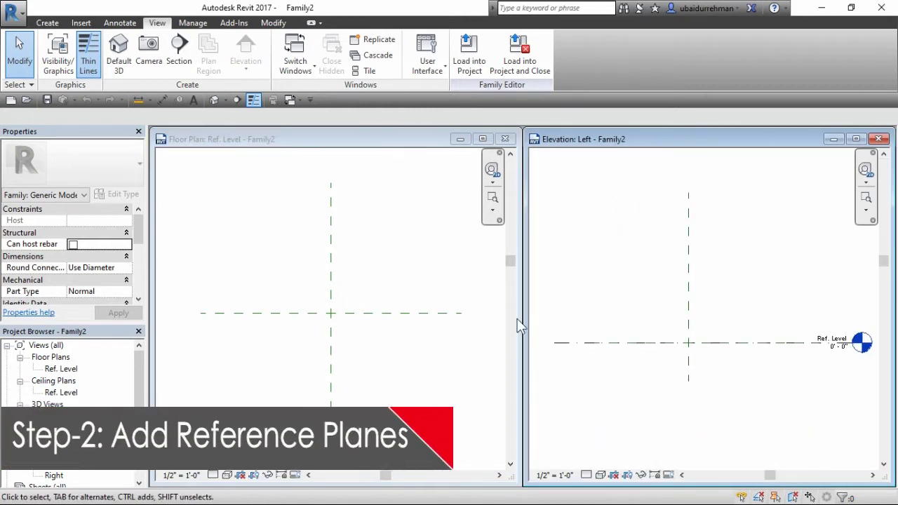
- Draw a vertical reference plane right of the centre crosshair in the Ref. Level plan
left_click(404, 258)
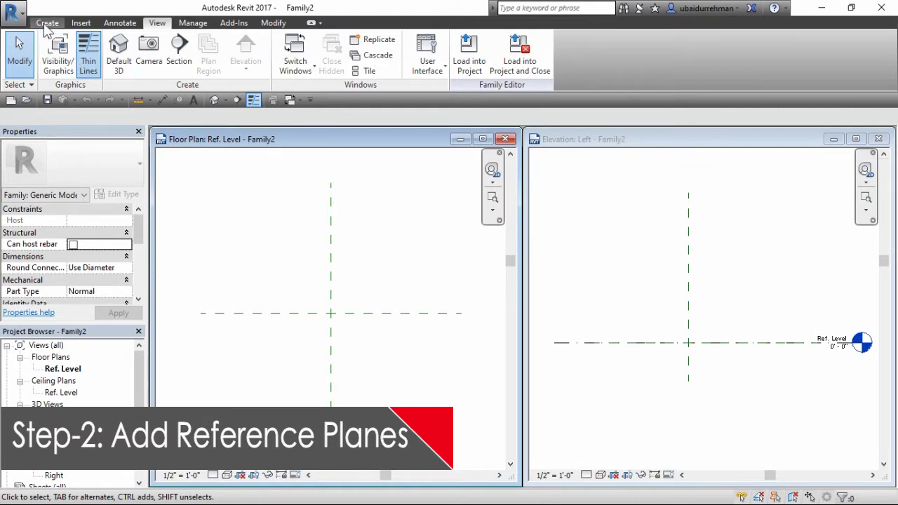
left_click(46, 23)
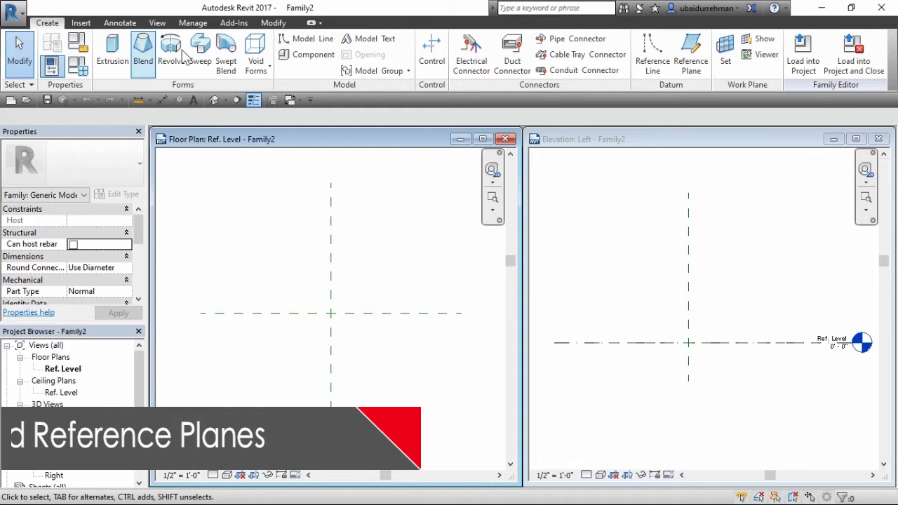
left_click(691, 67)
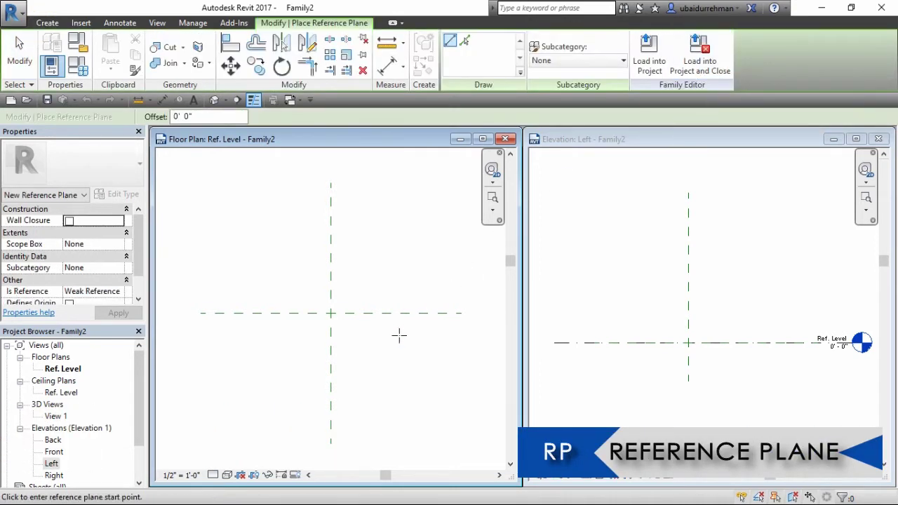
left_click(399, 365)
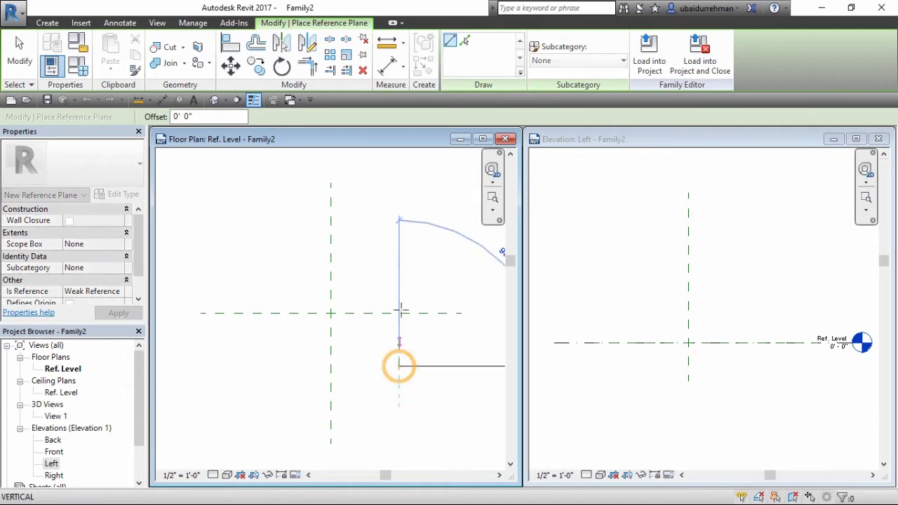
left_click(399, 244)
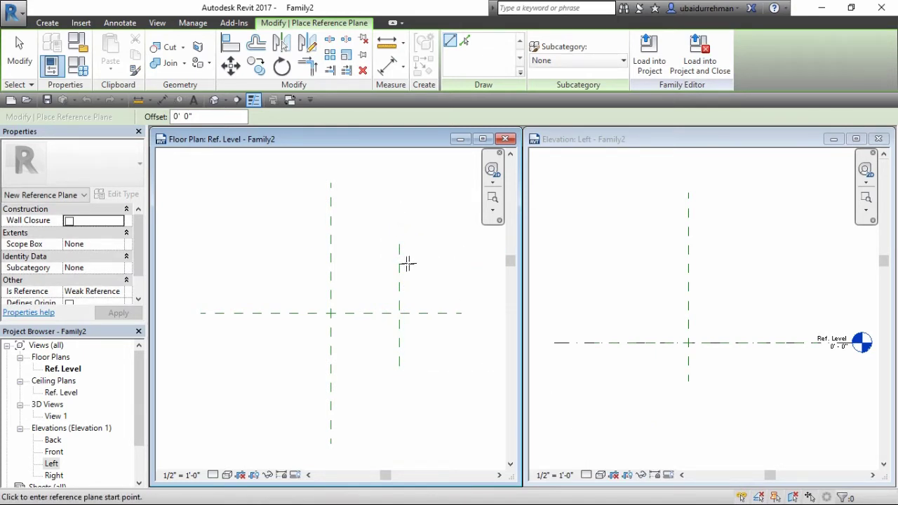
key("Escape")
key("Escape")
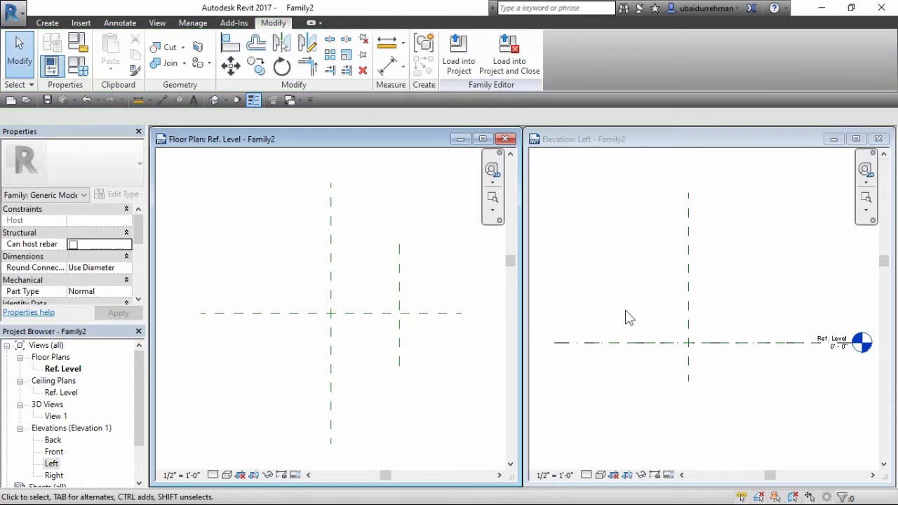
left_click(767, 266)
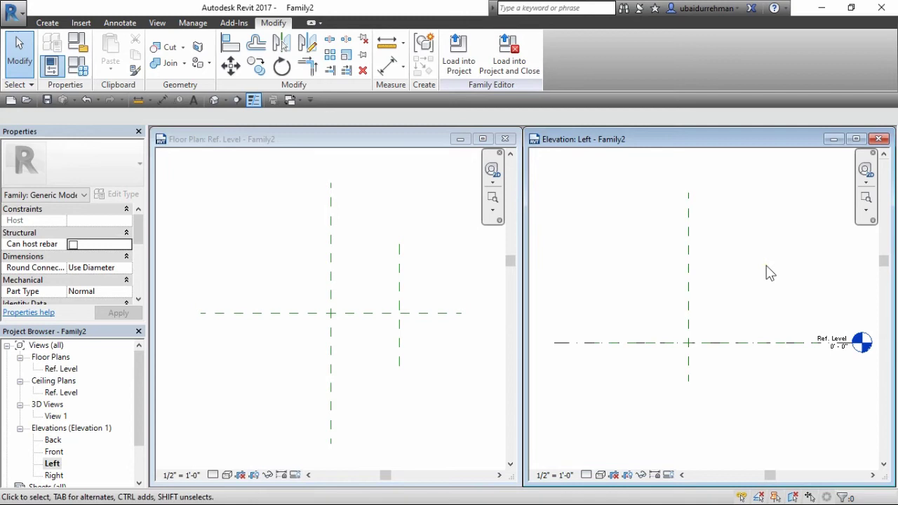
- Draw two horizontal reference planes below Ref. Level in the Left elevation
left_click(50, 23)
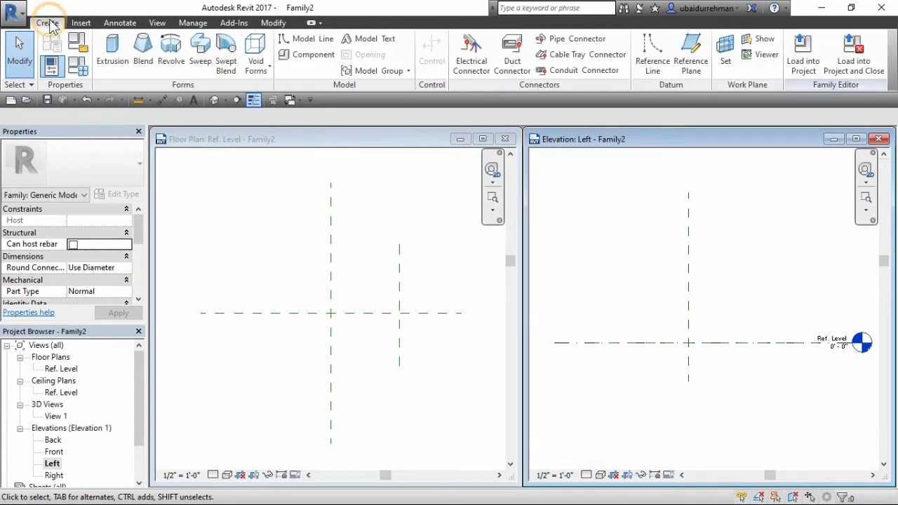
left_click(697, 71)
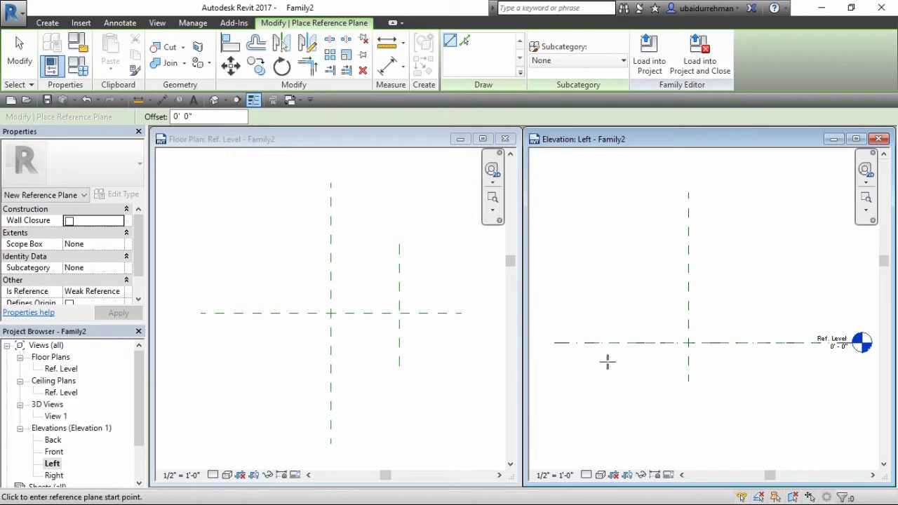
left_click(615, 358)
left_click(755, 358)
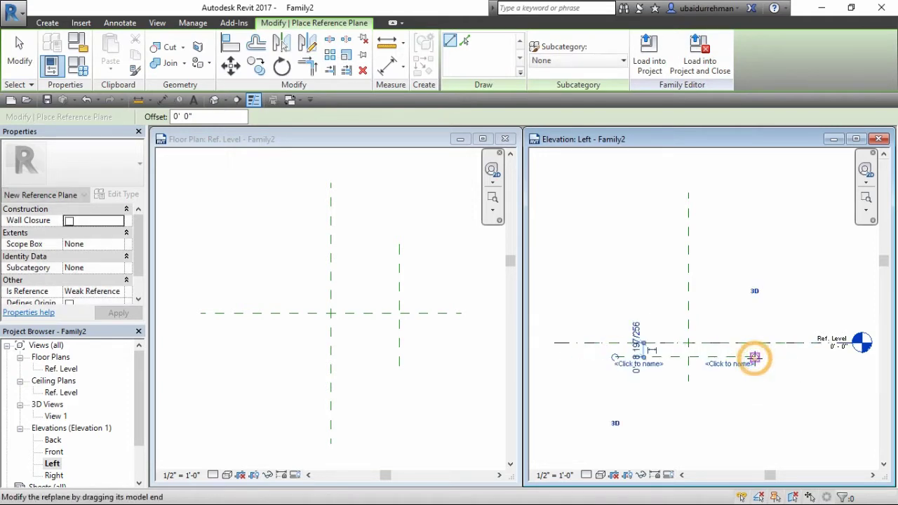
scroll(609, 375, "up", 2)
left_click(612, 373)
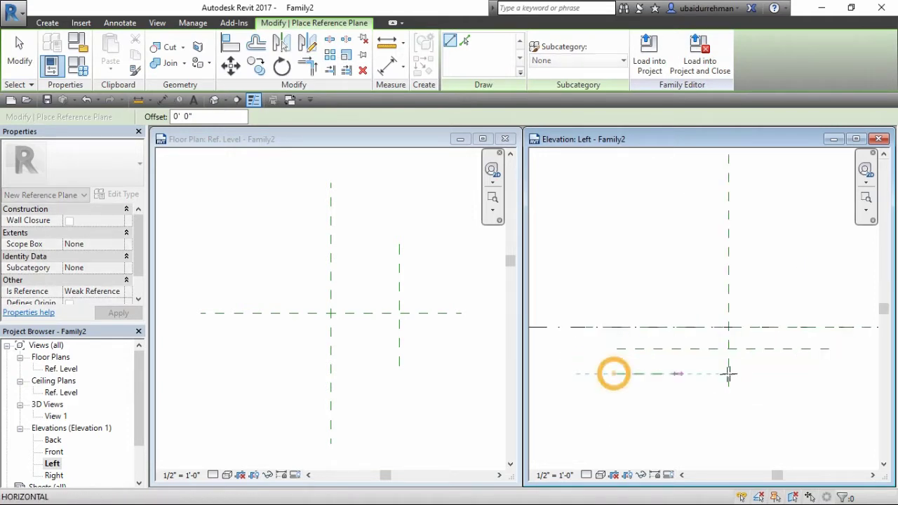
left_click(822, 374)
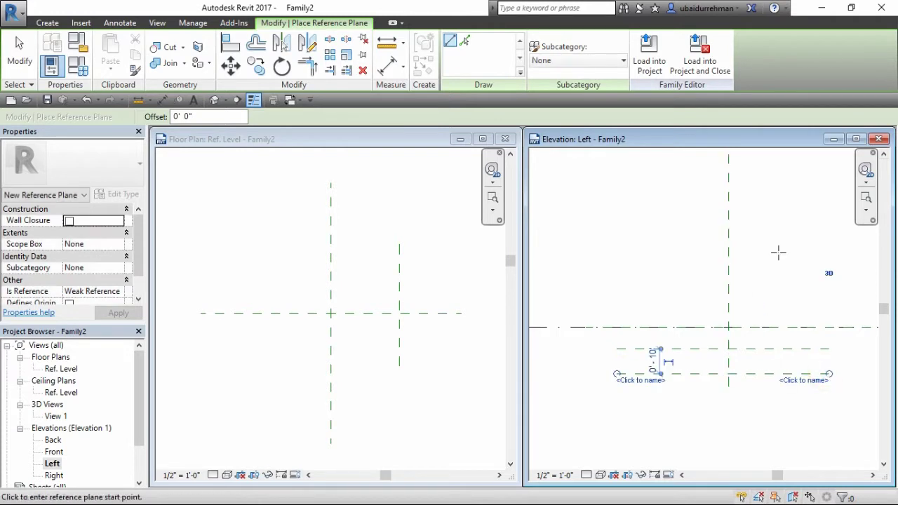
- Draw two vertical reference planes right of centre and select them
left_click(809, 253)
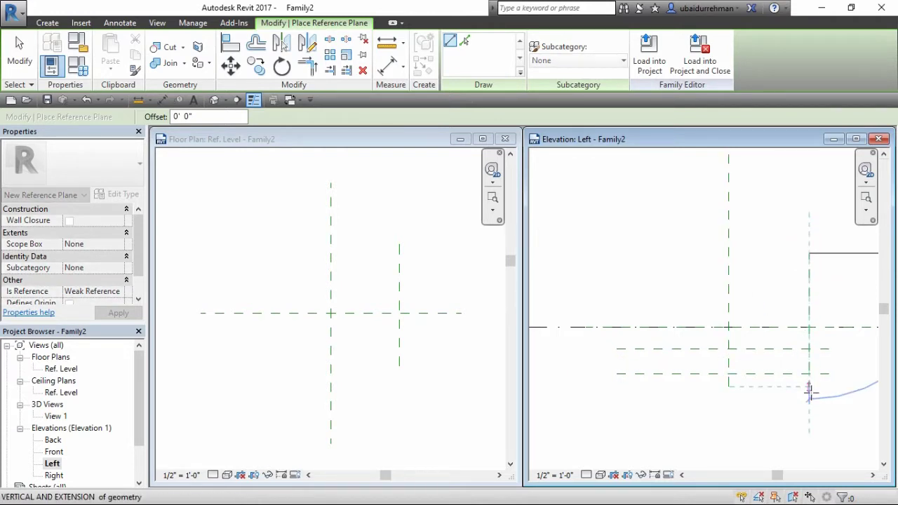
left_click(810, 386)
left_click(768, 252)
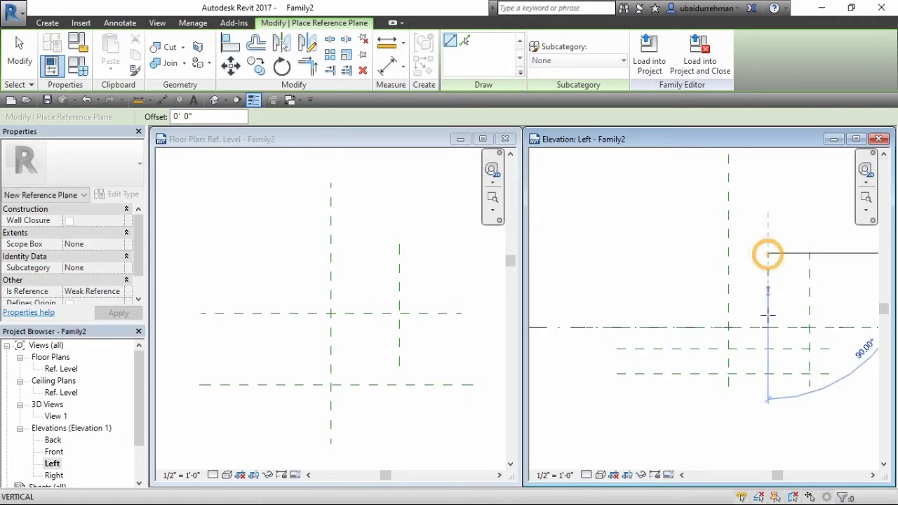
left_click(768, 386)
key("Escape")
key("Escape")
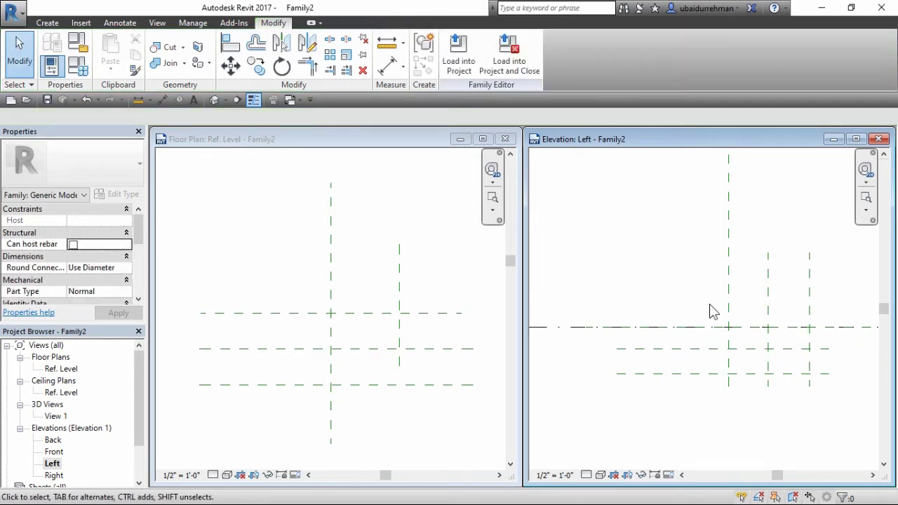
left_click_drag(816, 242, 746, 292)
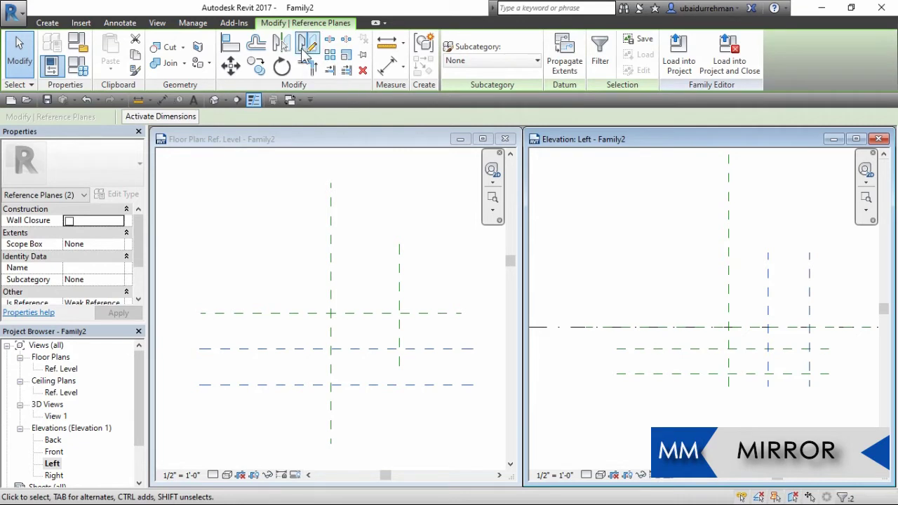
- Mirror the two vertical reference planes across the centre plane
left_click(282, 43)
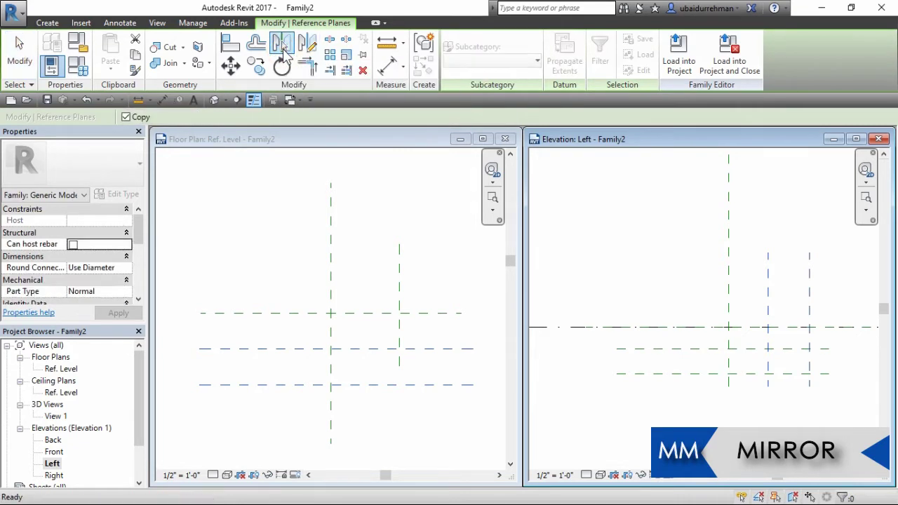
left_click(729, 271)
key("Escape")
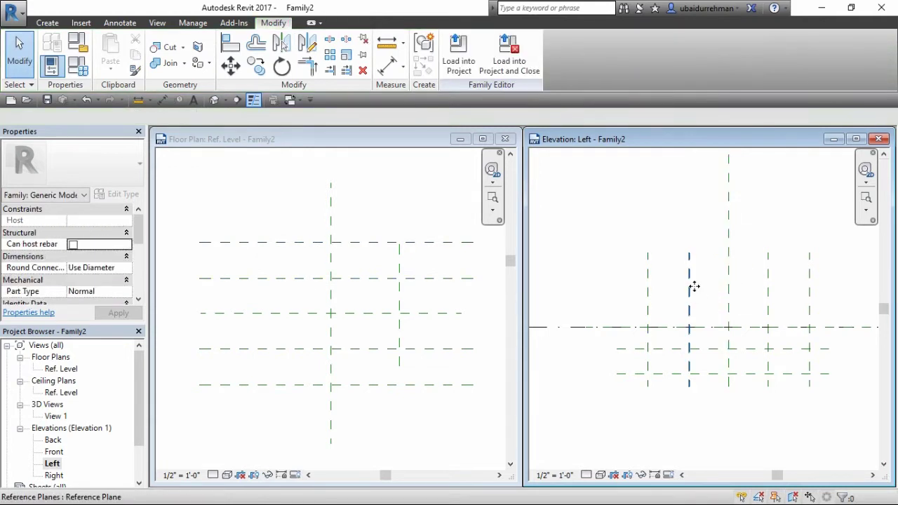
- Mirror the two lower horizontal reference planes across the level
left_click_drag(671, 334, 660, 400)
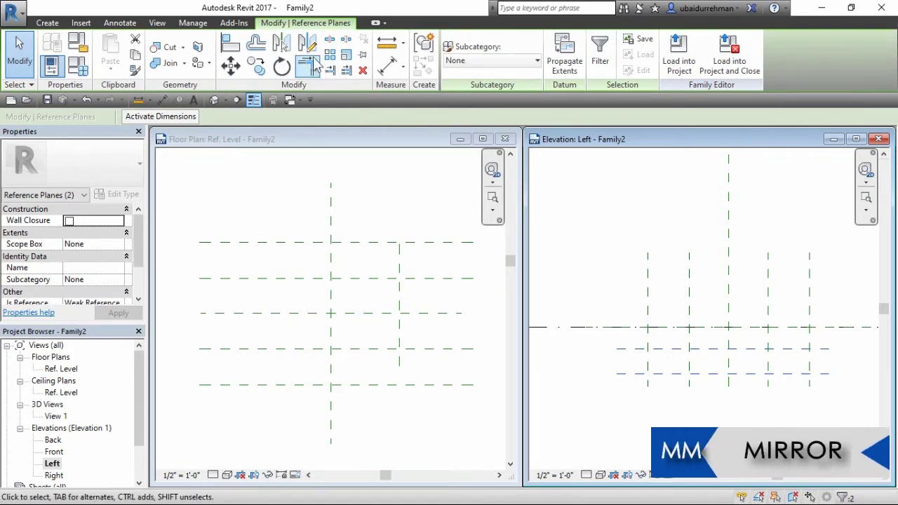
left_click(284, 44)
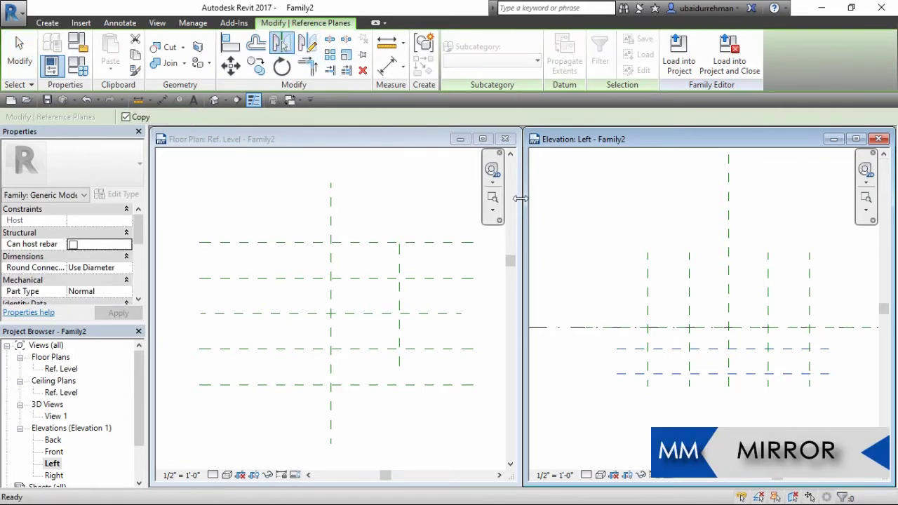
left_click(627, 328)
left_click(594, 259)
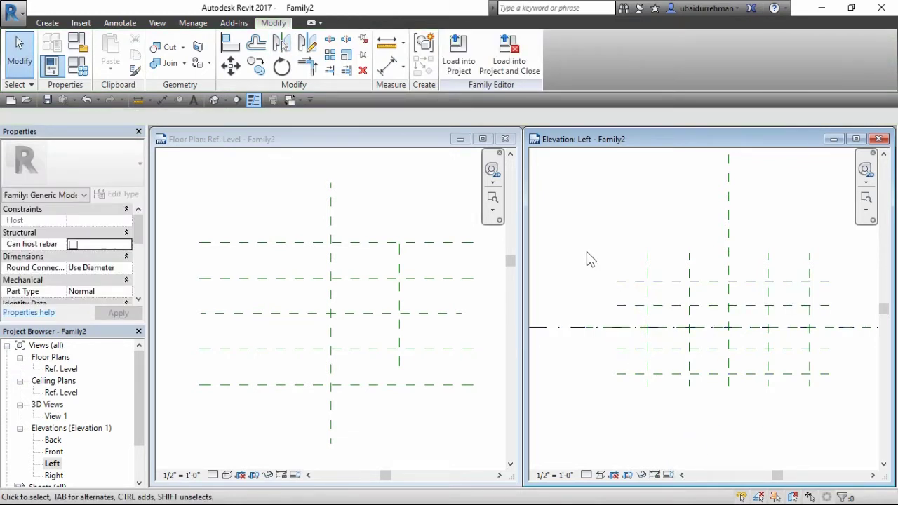
left_click(390, 202)
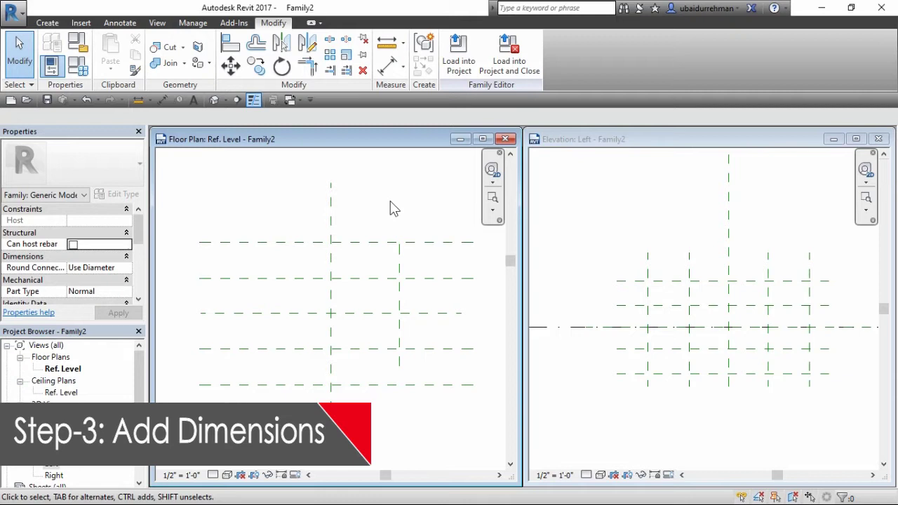
- Dimension the centre-to-right reference planes in the plan (2' - 7 3/8")
left_click(388, 69)
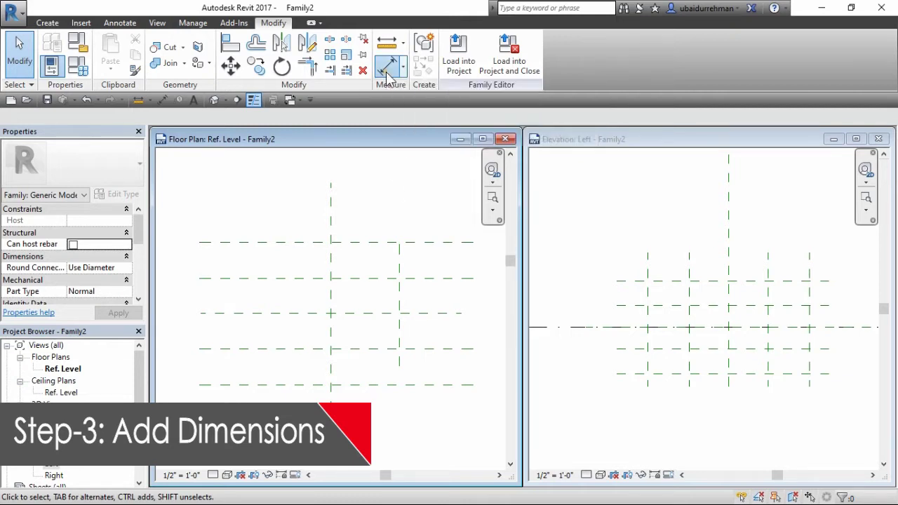
left_click(330, 260)
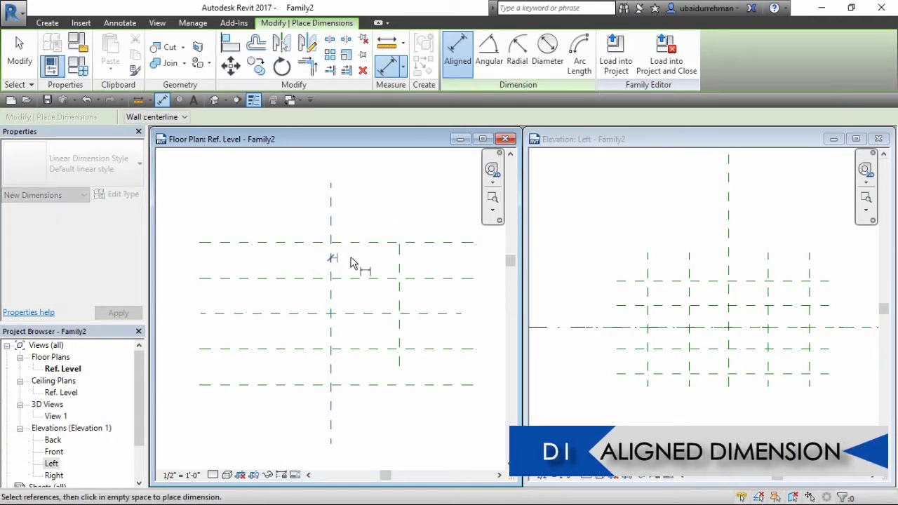
left_click(400, 260)
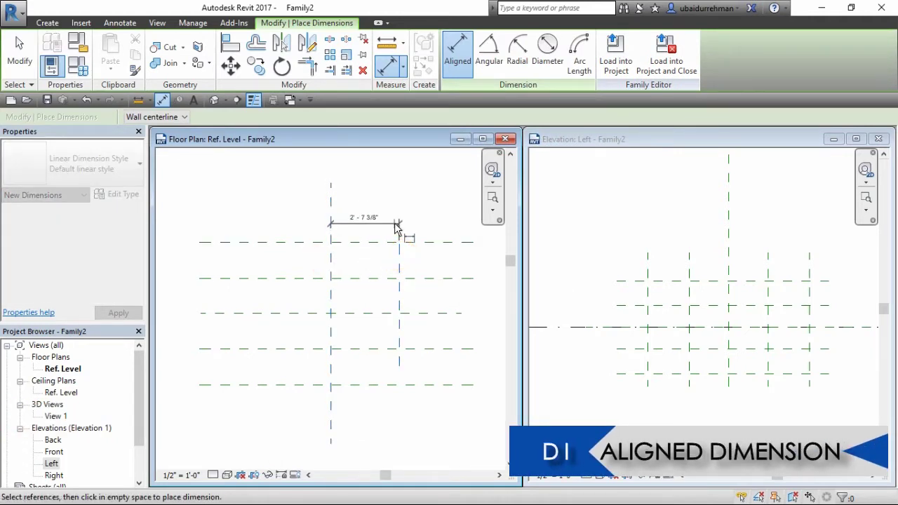
left_click(401, 223)
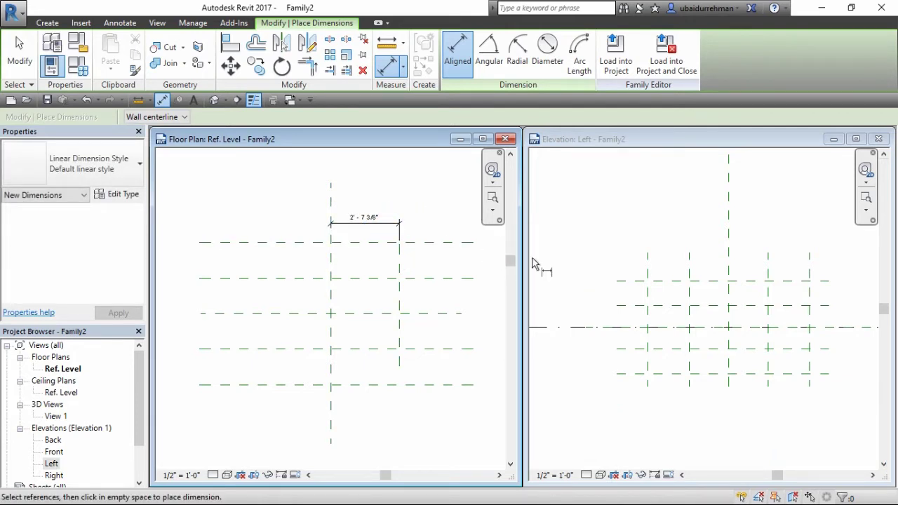
- Chain-dimension the five vertical elevation planes and make the spacings EQ
left_click(591, 243)
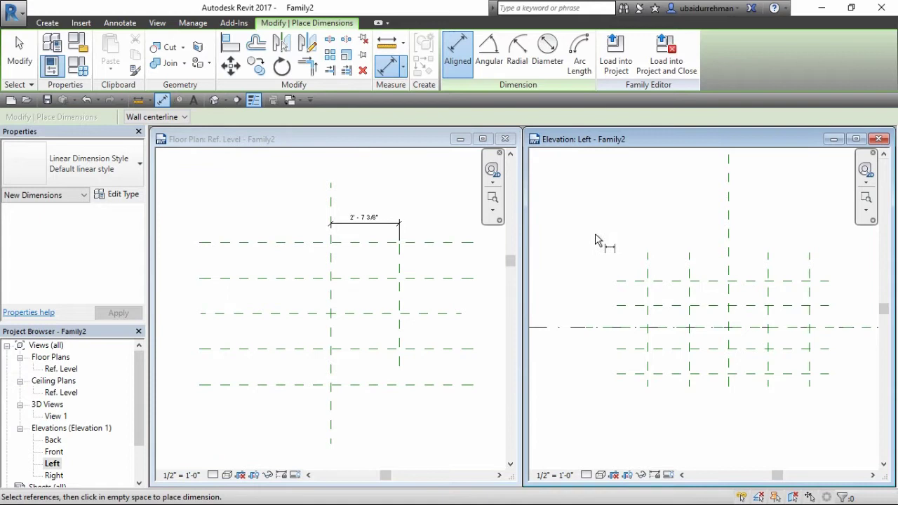
left_click(648, 259)
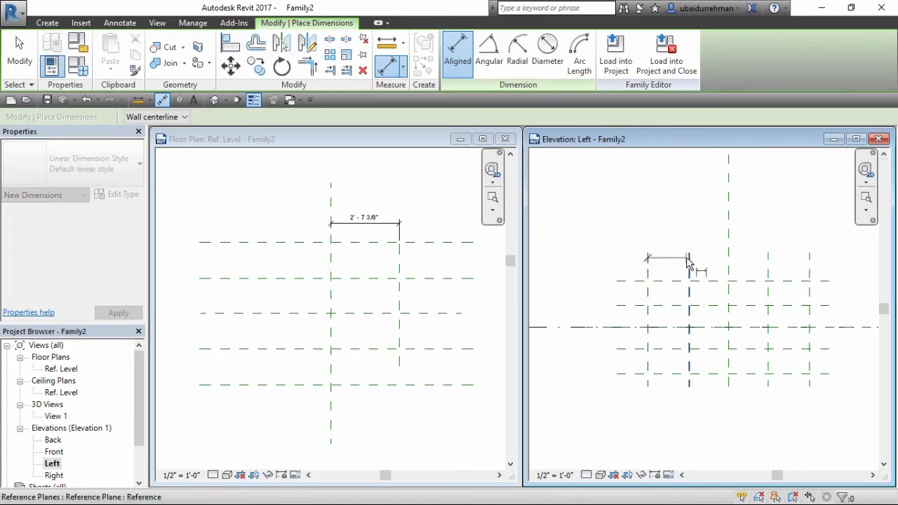
left_click(689, 258)
left_click(729, 258)
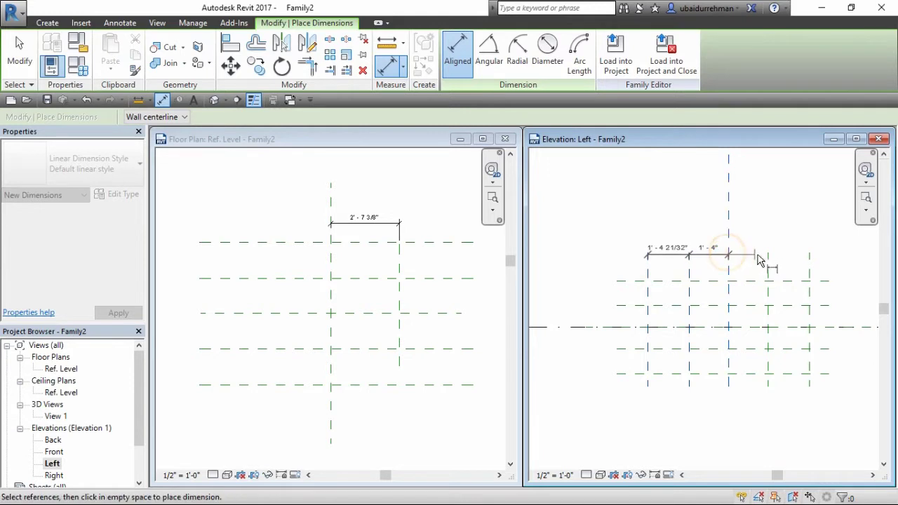
left_click(768, 259)
left_click(809, 250)
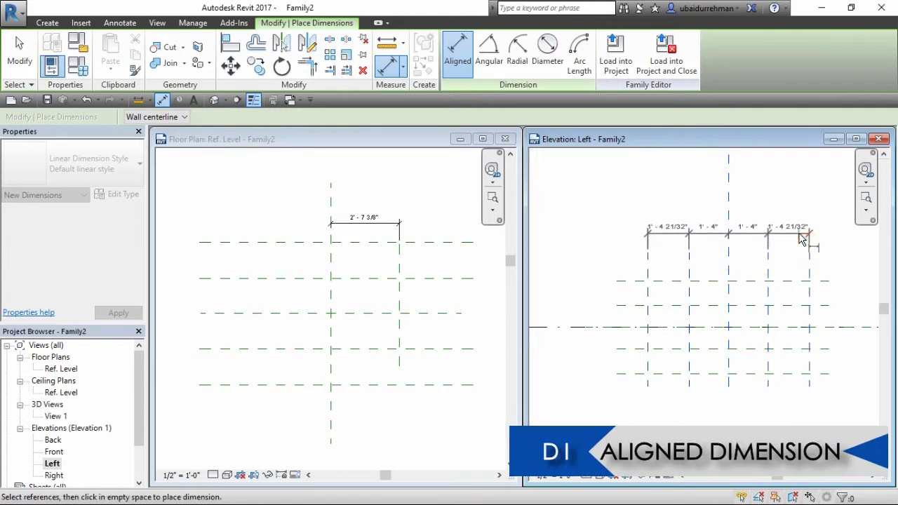
left_click(800, 238)
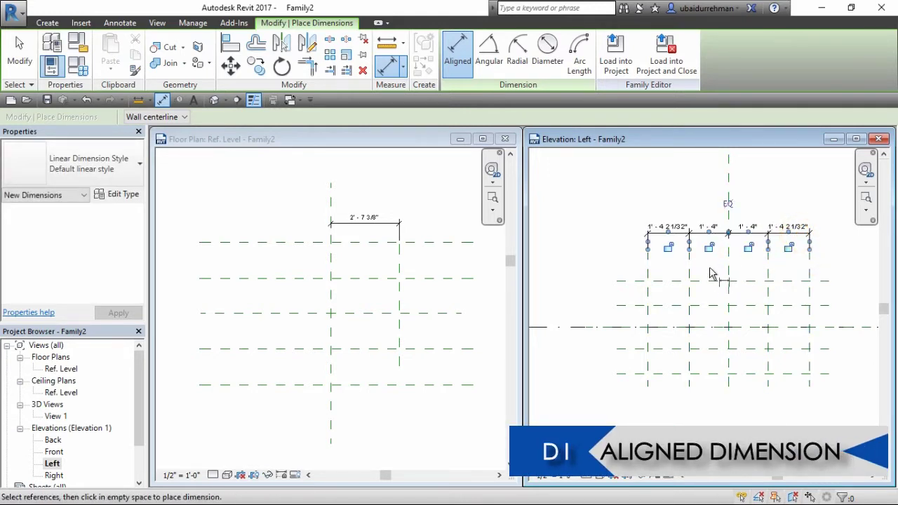
left_click(727, 203)
key("Escape")
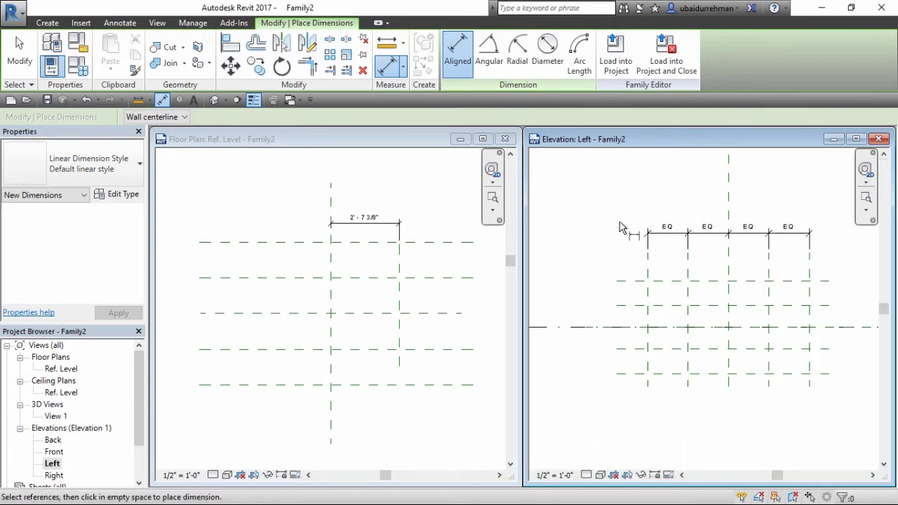
- Chain-dimension the five horizontal elevation planes, including the level, and make them EQ
left_click(623, 285)
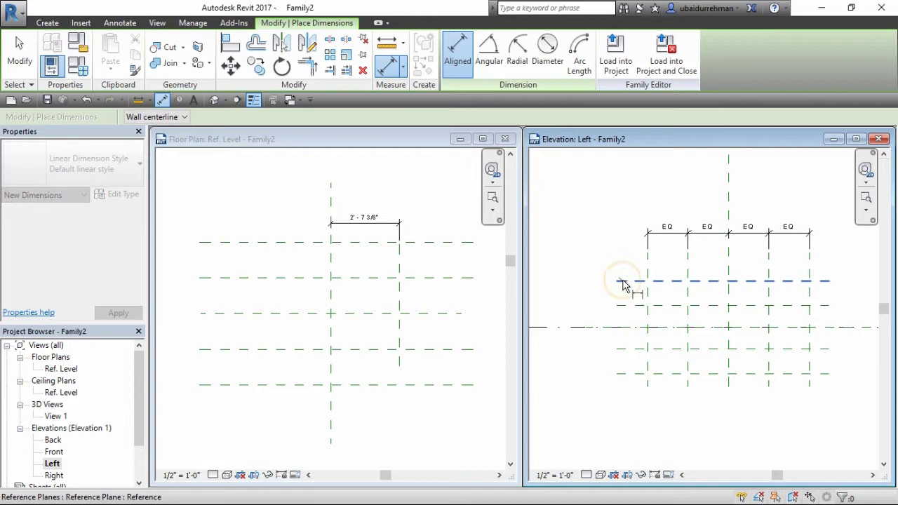
left_click(622, 306)
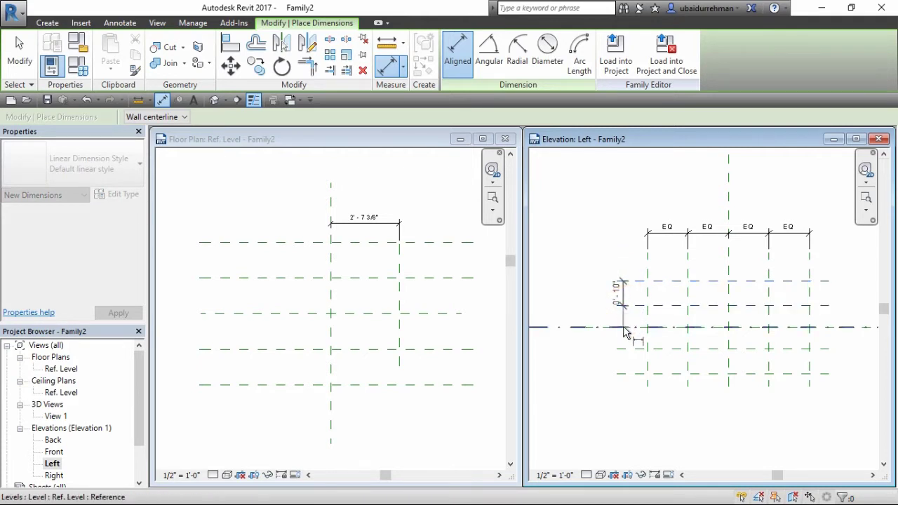
left_click(622, 327)
left_click(622, 349)
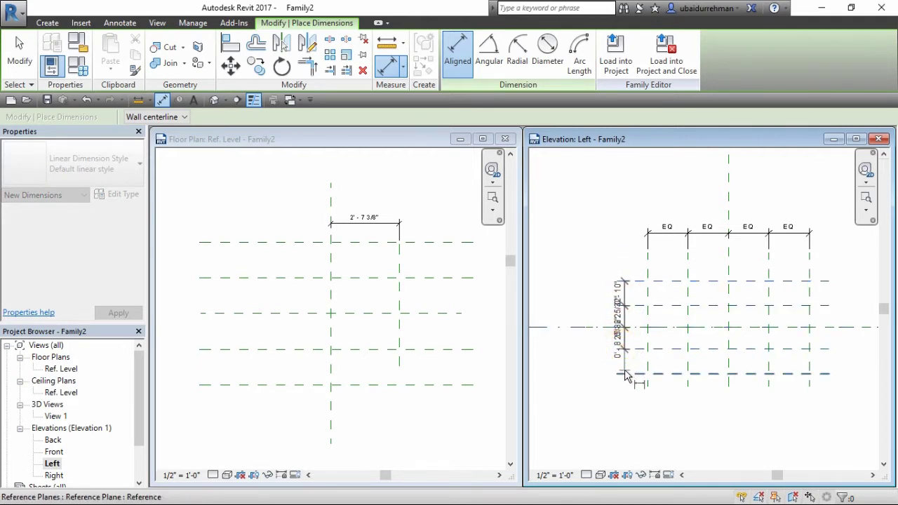
left_click(622, 372)
left_click(602, 373)
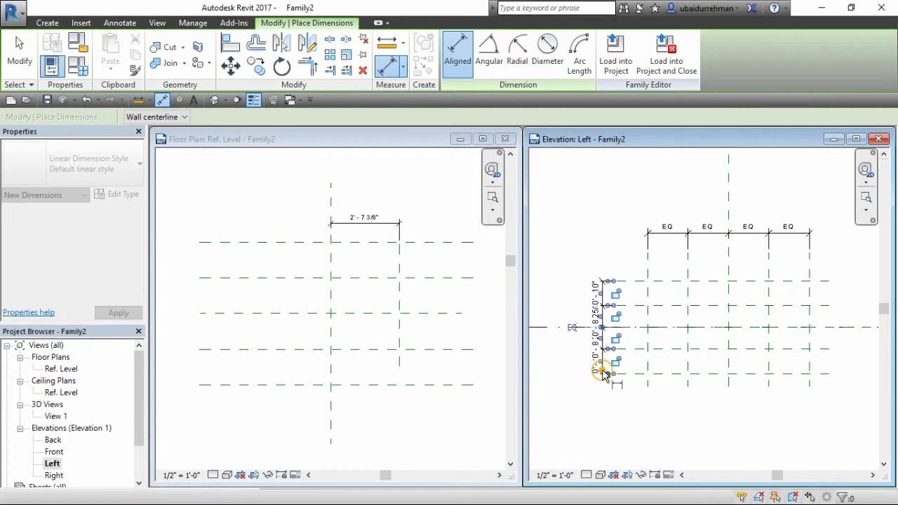
left_click(572, 330)
key("Escape")
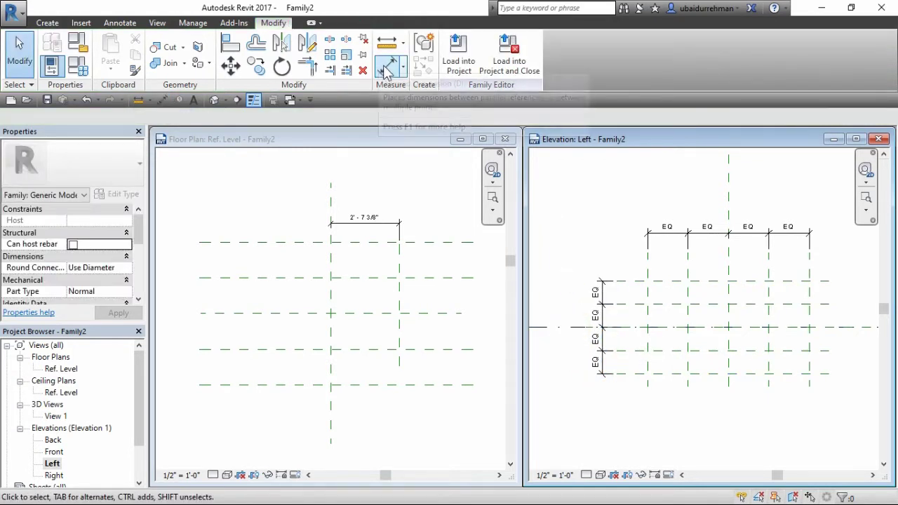
- Add overall elevation dimensions: 5' - 5 9/32" across the vertical planes, 3' - 1 17/32" across the horizontal ones
left_click(388, 67)
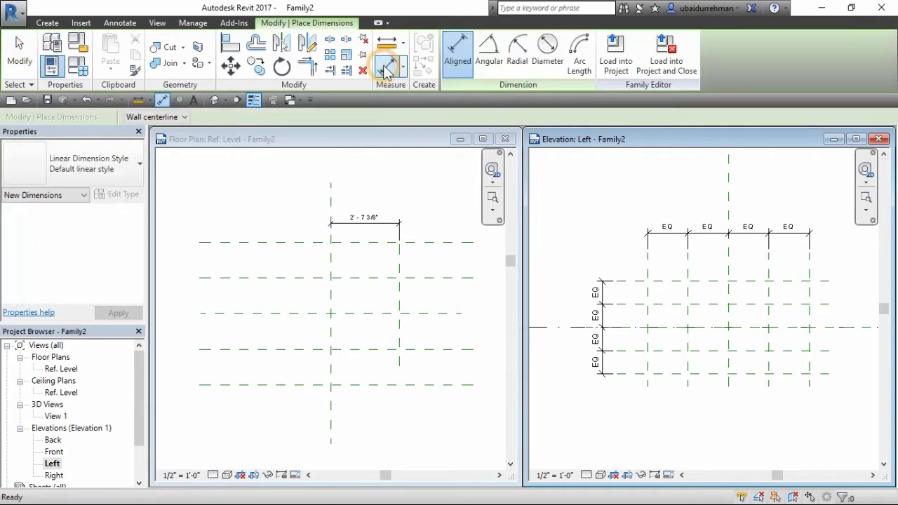
left_click(647, 257)
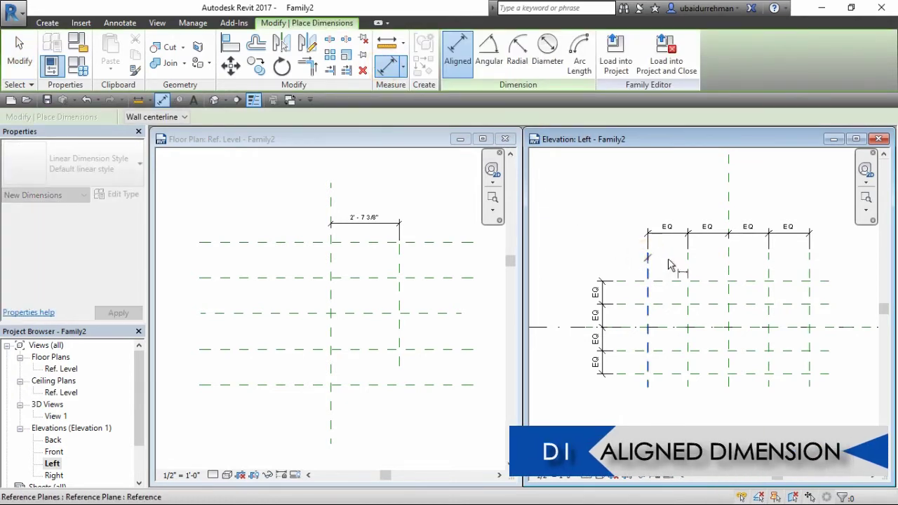
left_click(810, 262)
left_click(807, 214)
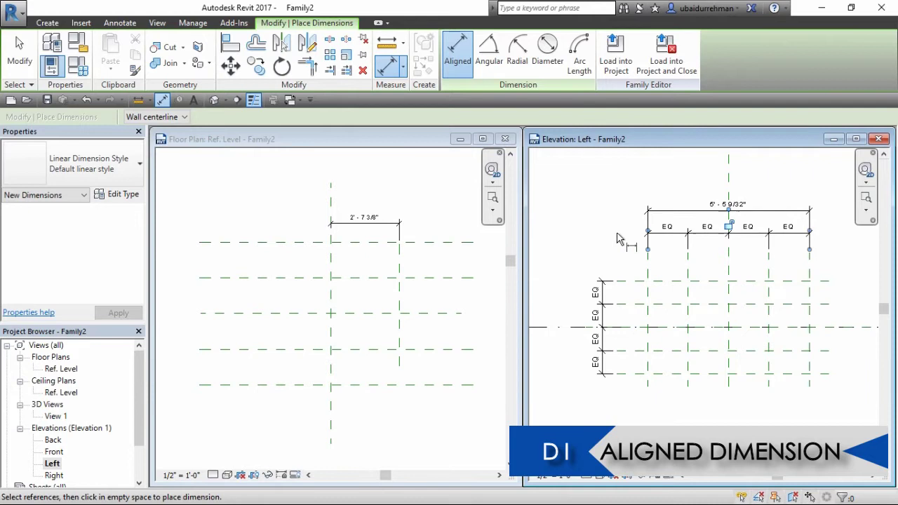
left_click(625, 282)
left_click(625, 374)
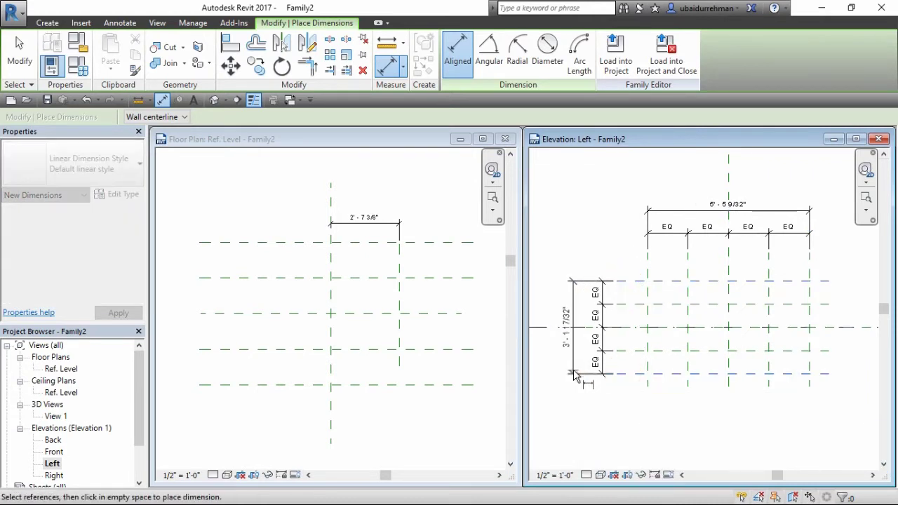
left_click(574, 365)
key("Escape")
key("Escape")
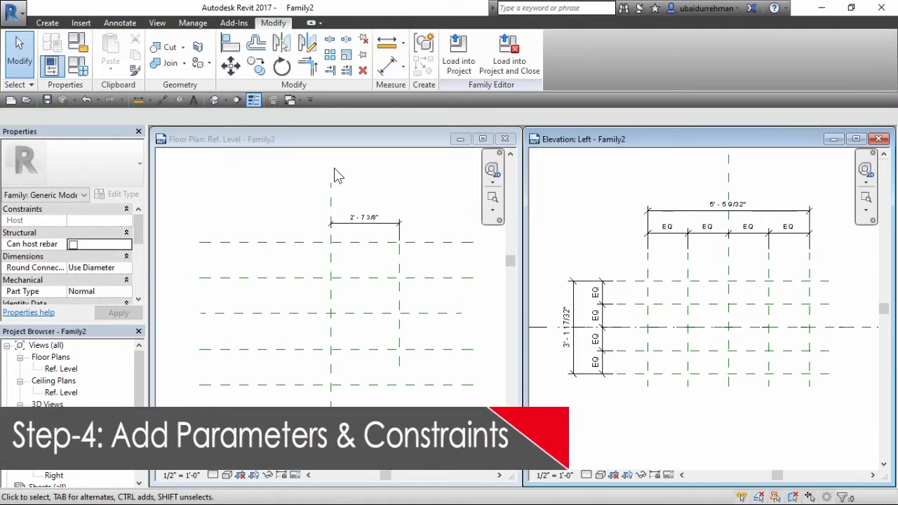
- Label the plan's 2' - 7 3/8" dimension with a new Width instance parameter
left_click(343, 232)
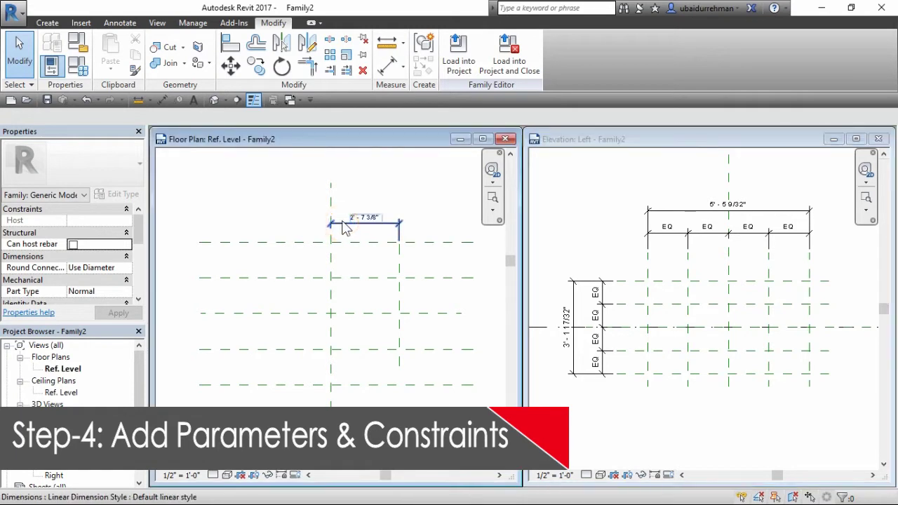
left_click(344, 225)
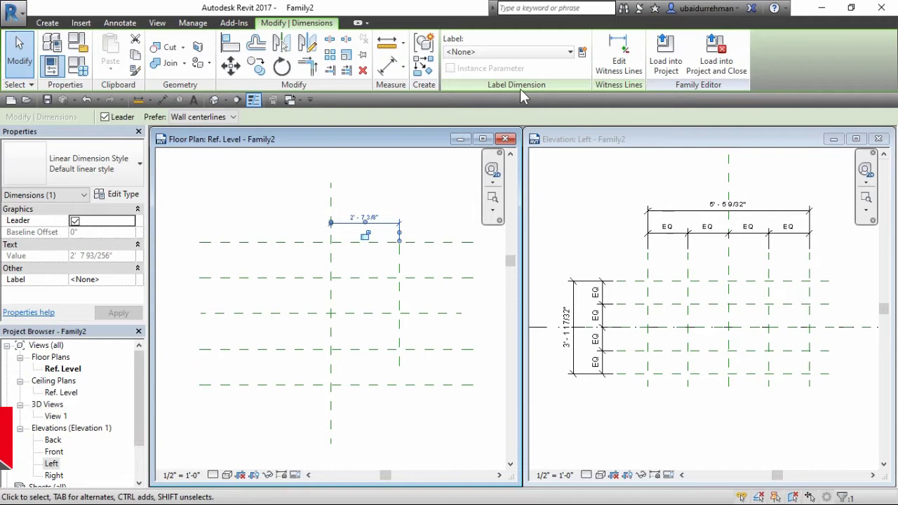
left_click(582, 54)
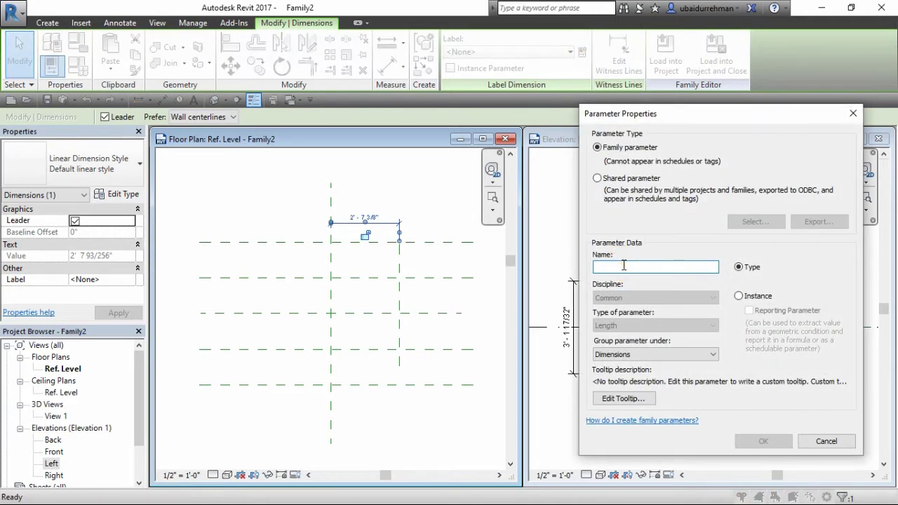
type("Width")
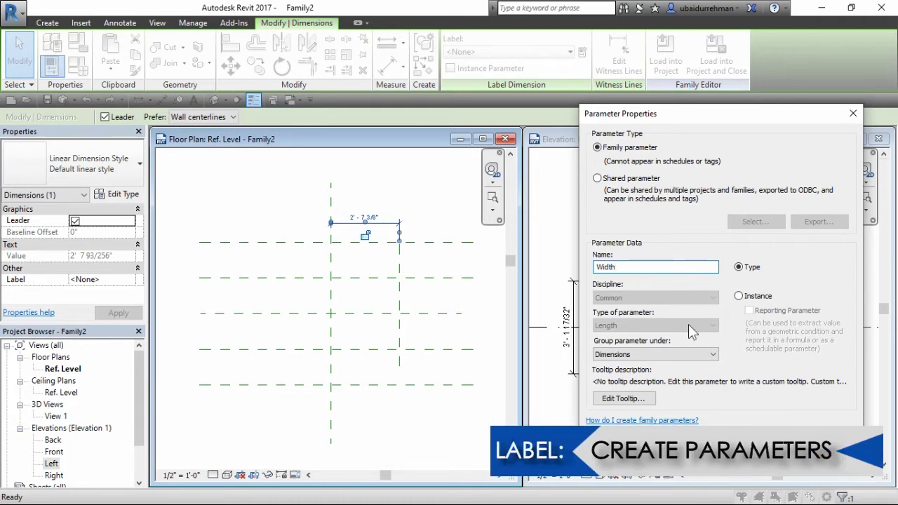
left_click(739, 296)
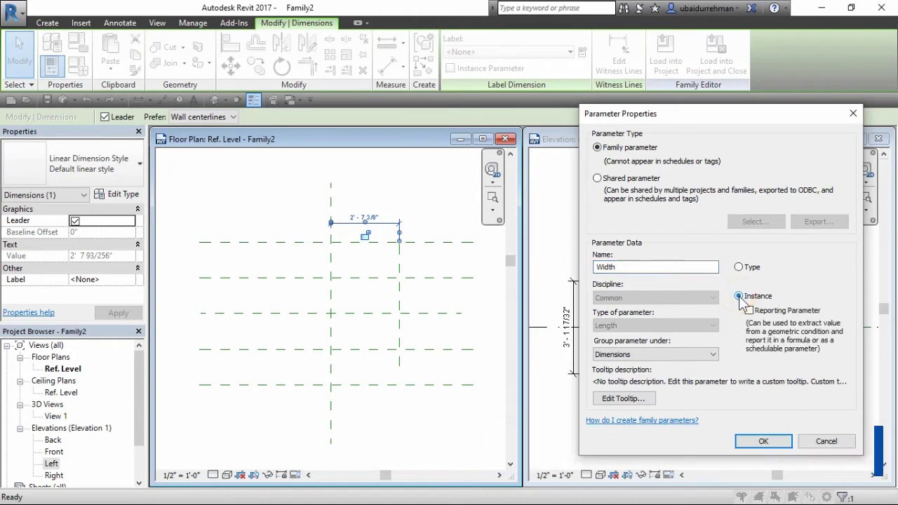
left_click(752, 442)
left_click(444, 223)
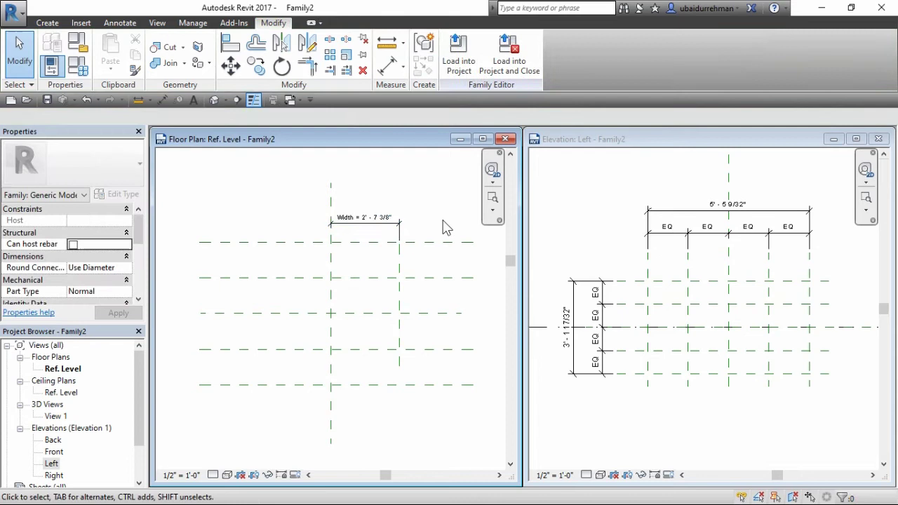
left_click(595, 223)
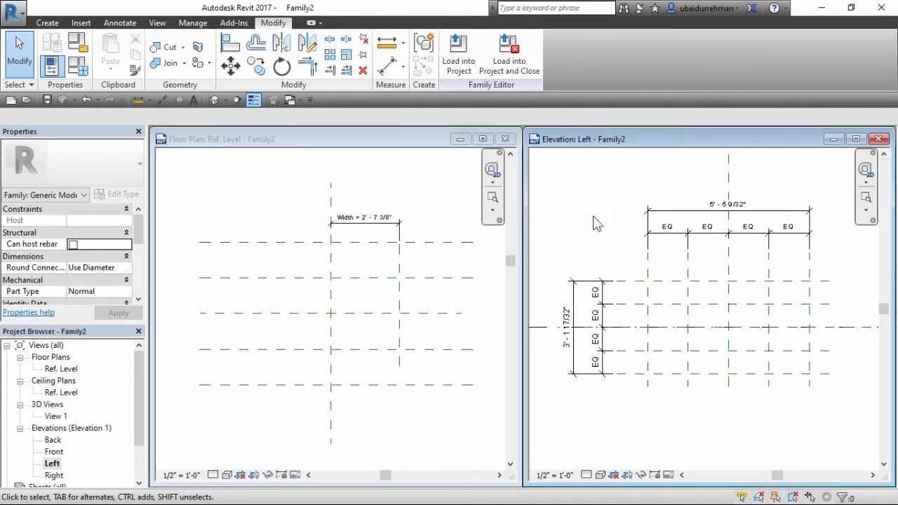
left_click(680, 210)
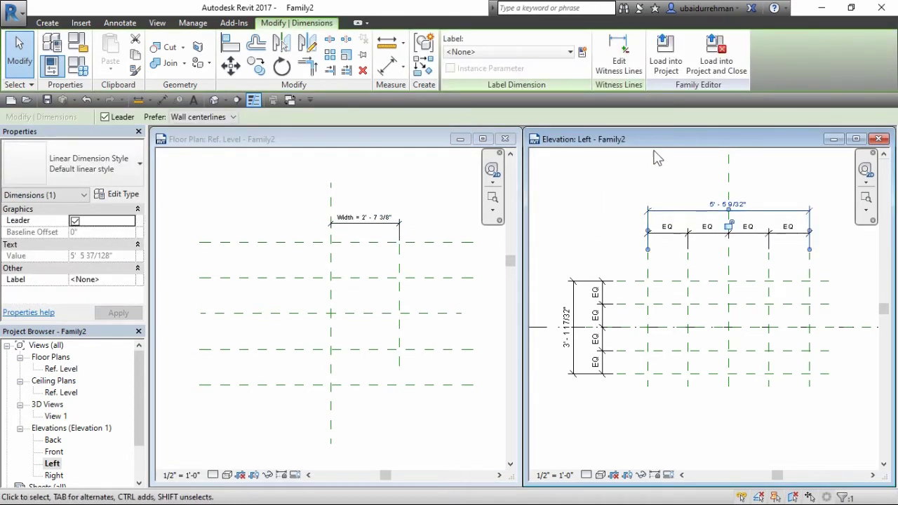
- Label the 5' - 5 9/32" overall dimension with a new Length instance parameter
left_click(583, 52)
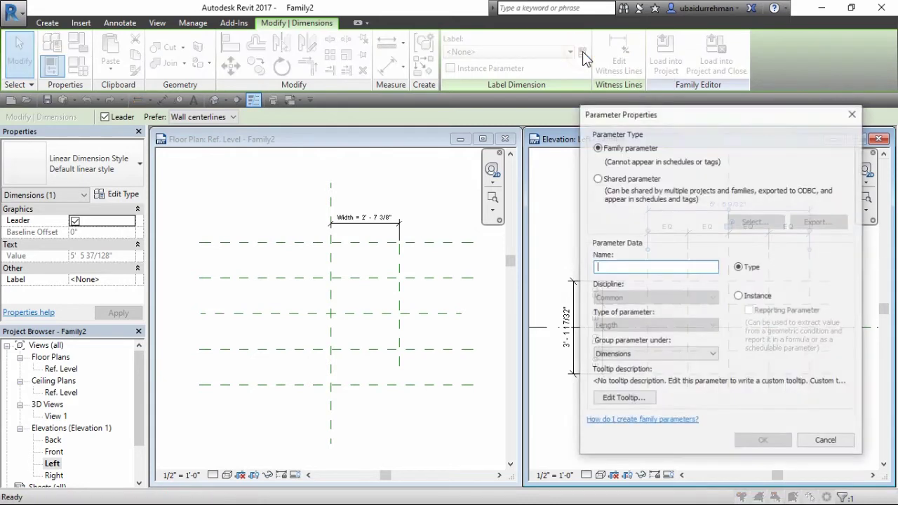
left_click(634, 266)
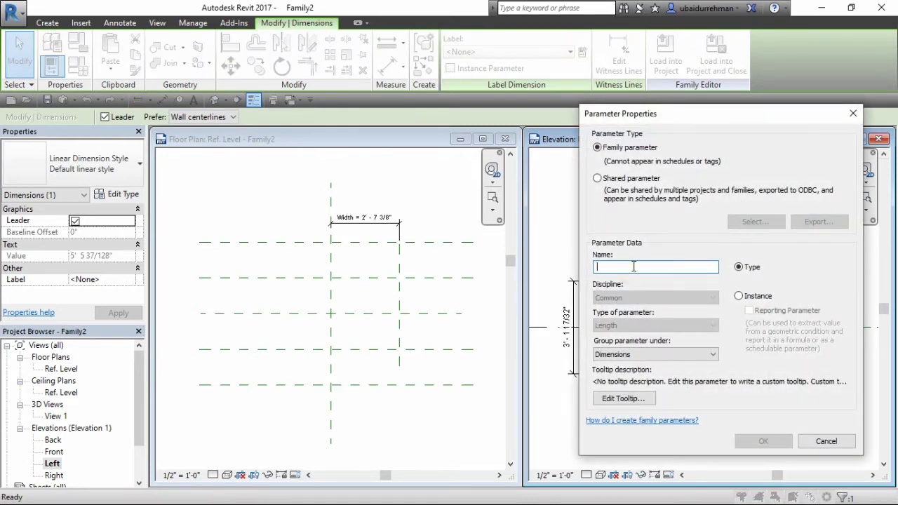
type("Length")
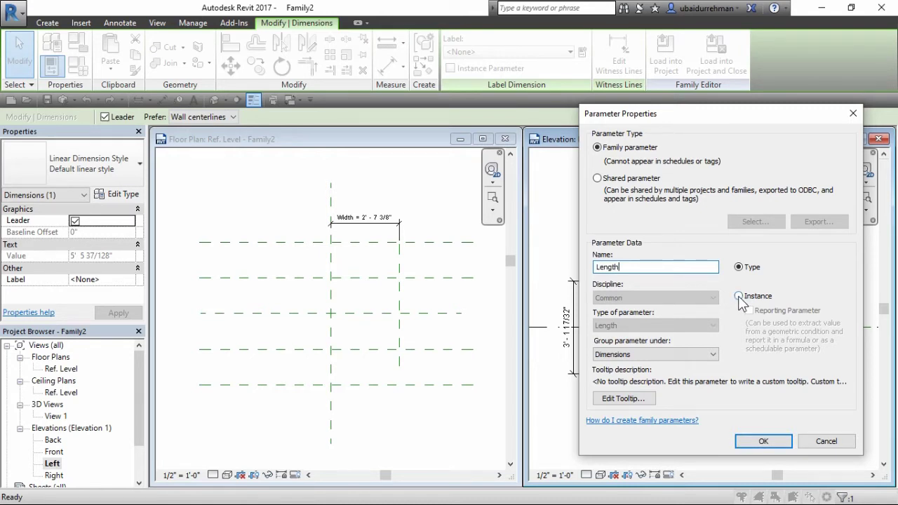
left_click(739, 297)
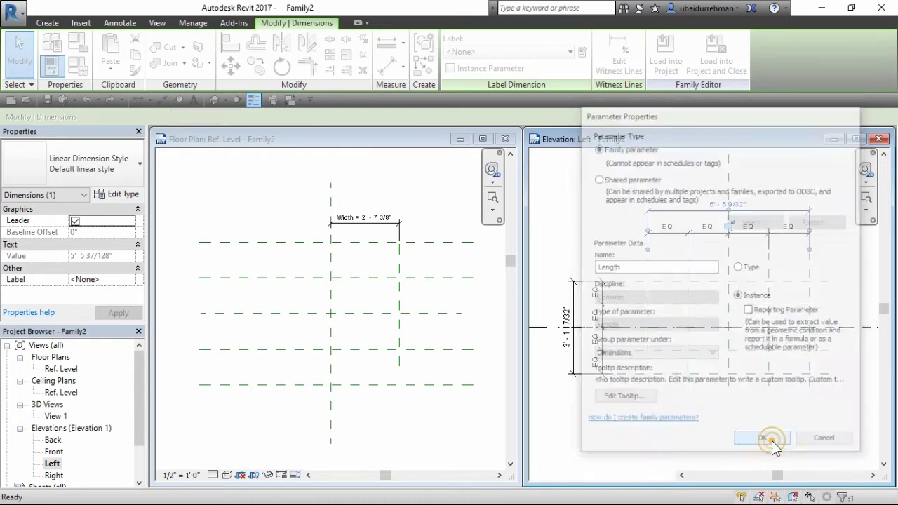
left_click(772, 442)
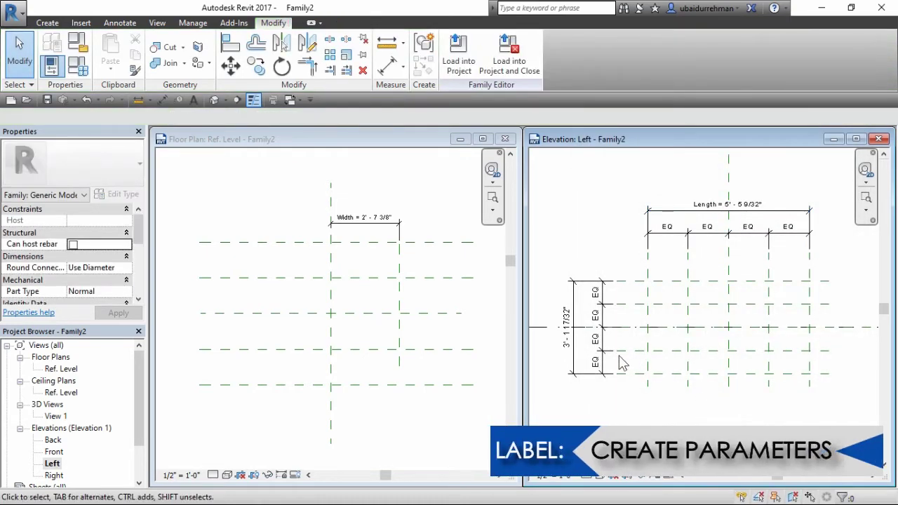
- Label the 3' - 1 17/32" vertical dimension with a new Height instance parameter
left_click(577, 303)
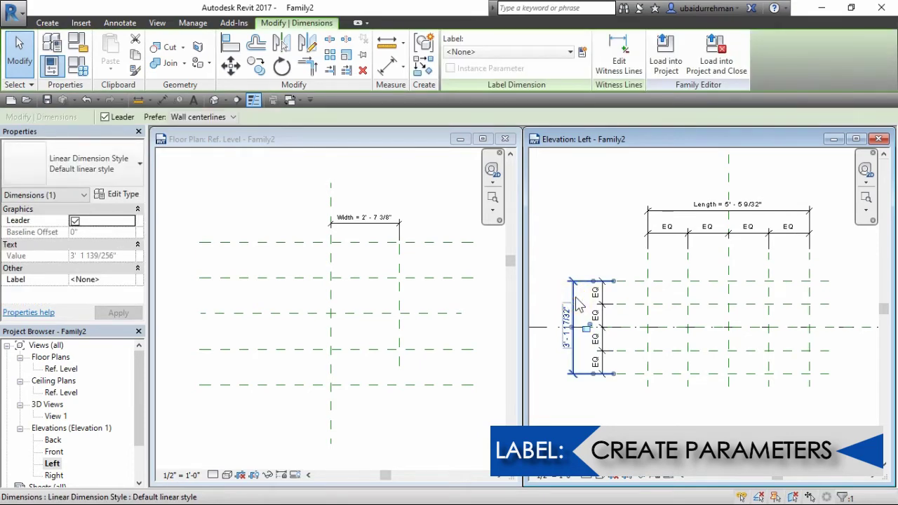
left_click(583, 54)
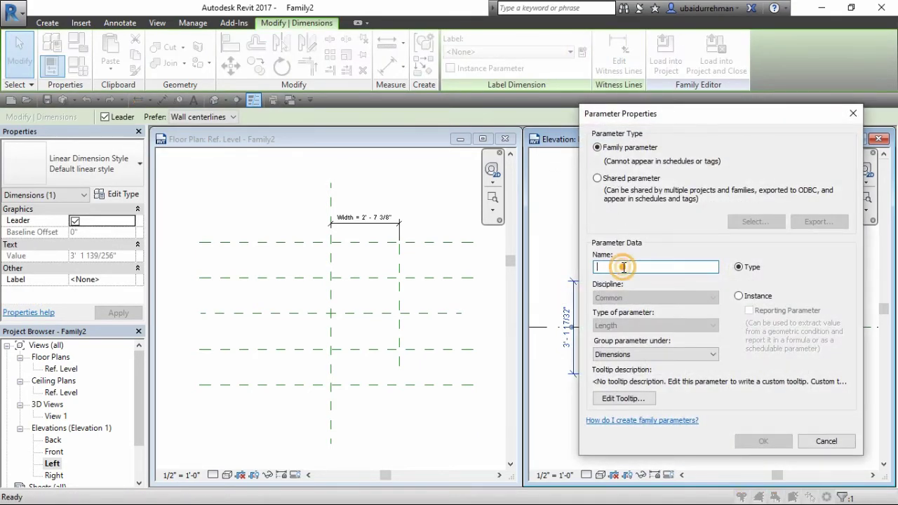
type("H")
key("BackSpace")
type("Hi")
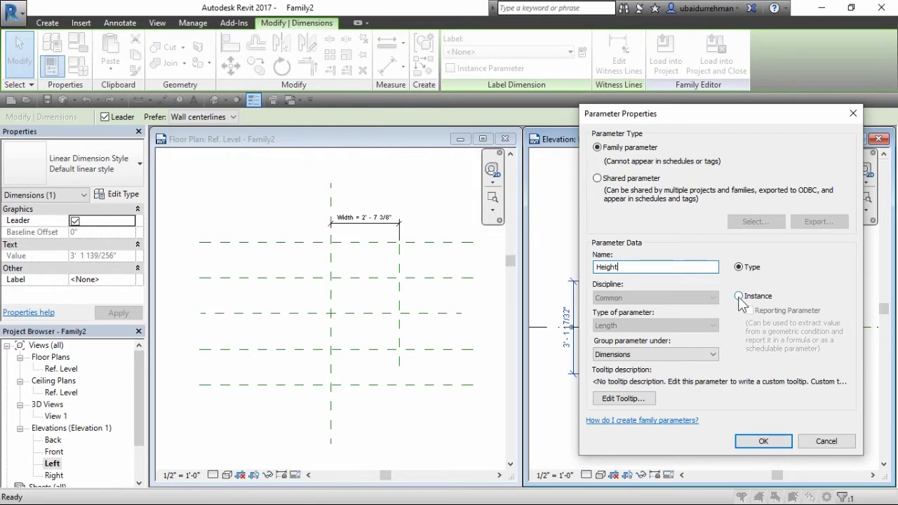
left_click(739, 296)
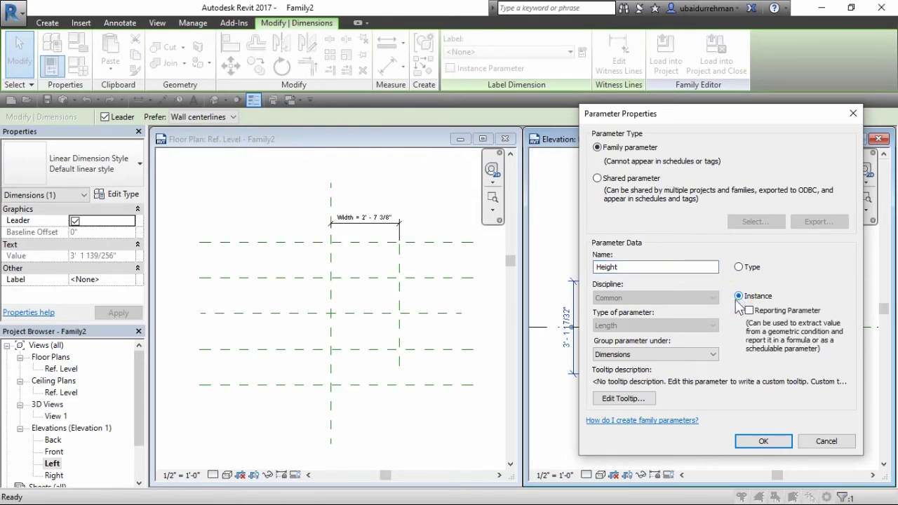
left_click(765, 442)
left_click(638, 261)
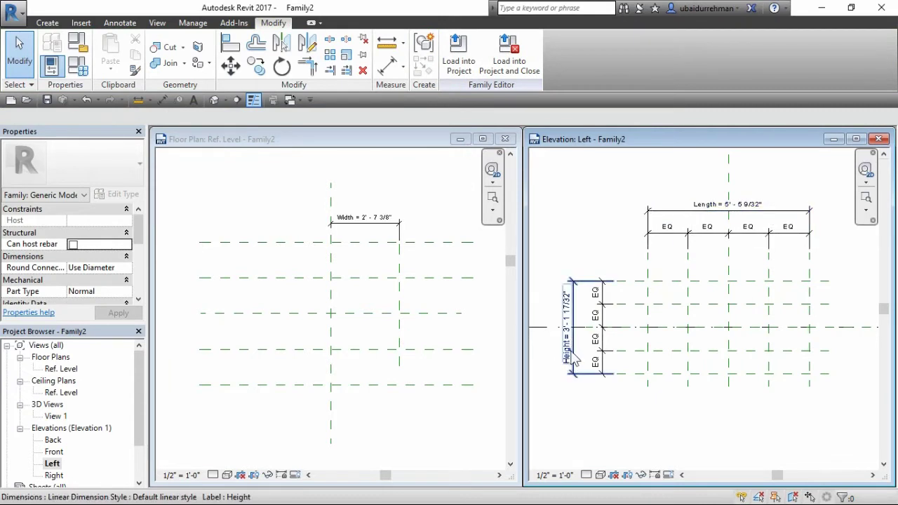
left_click(360, 224)
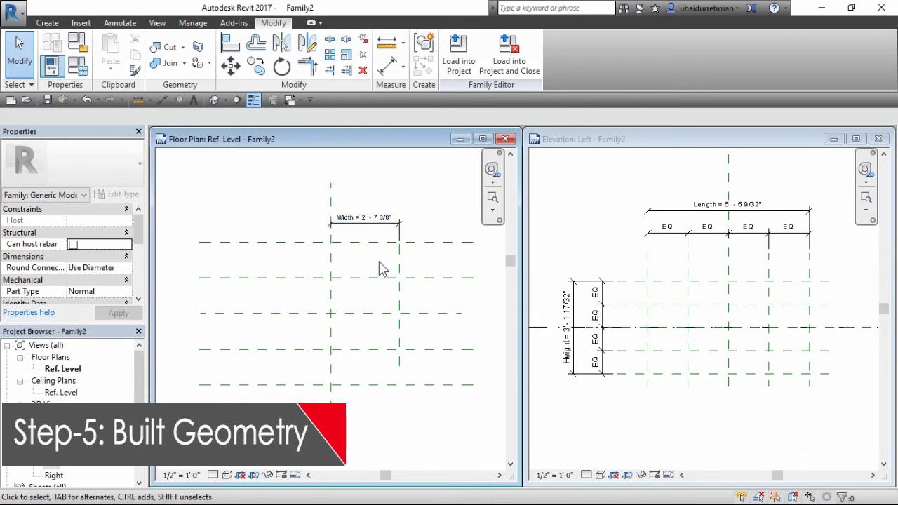
- Start a solid extrusion in the Left elevation using the Line sketch tool
left_click(572, 226)
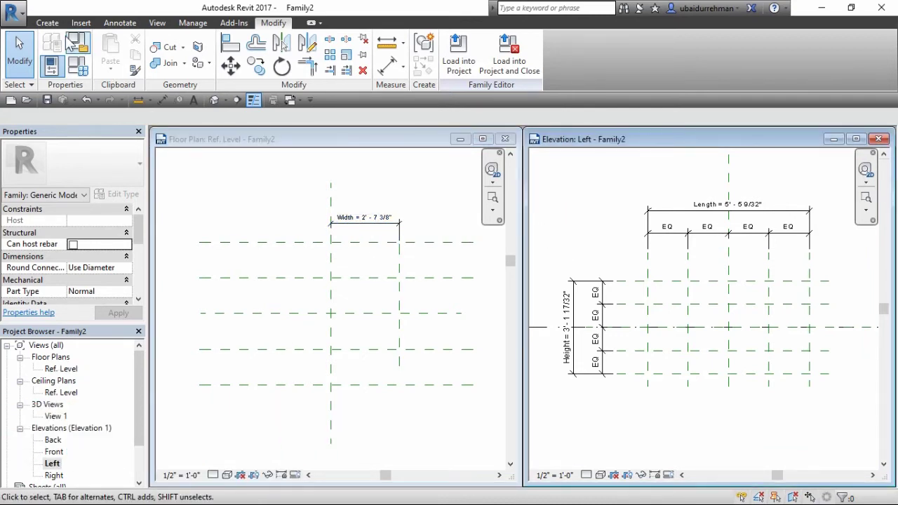
left_click(51, 23)
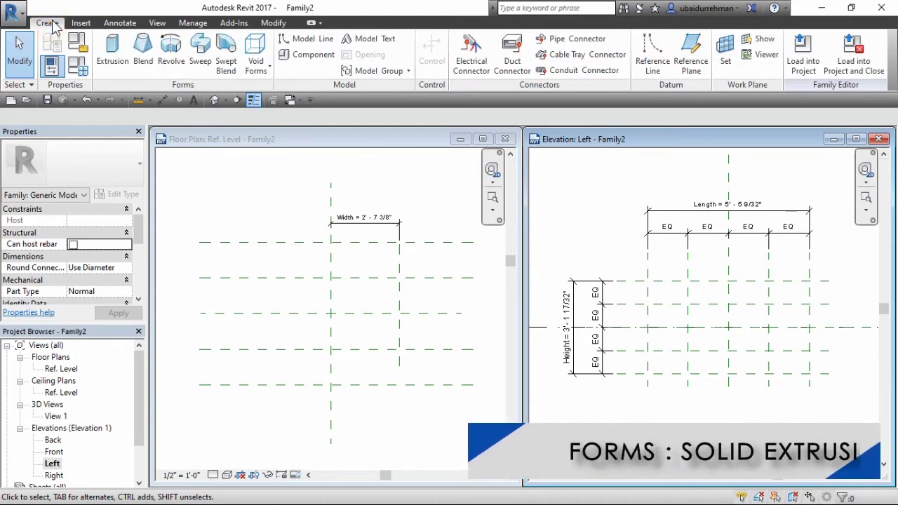
left_click(114, 51)
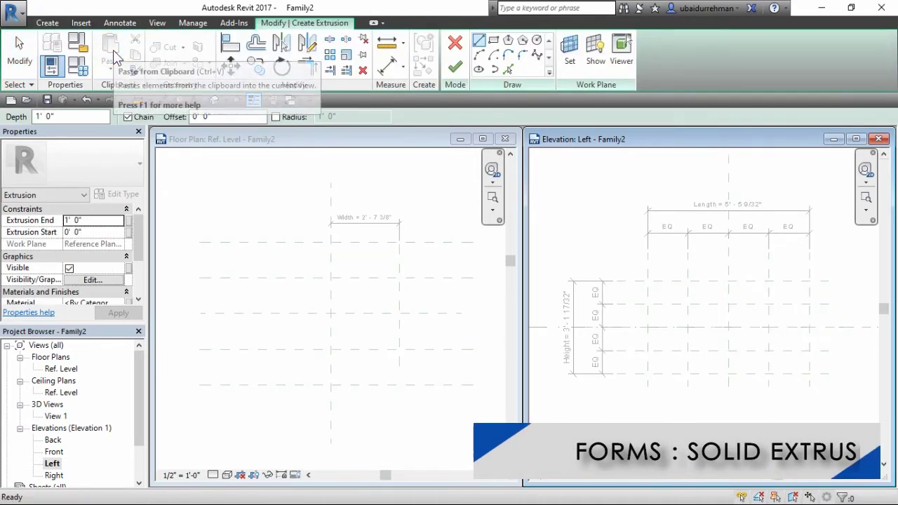
left_click(481, 42)
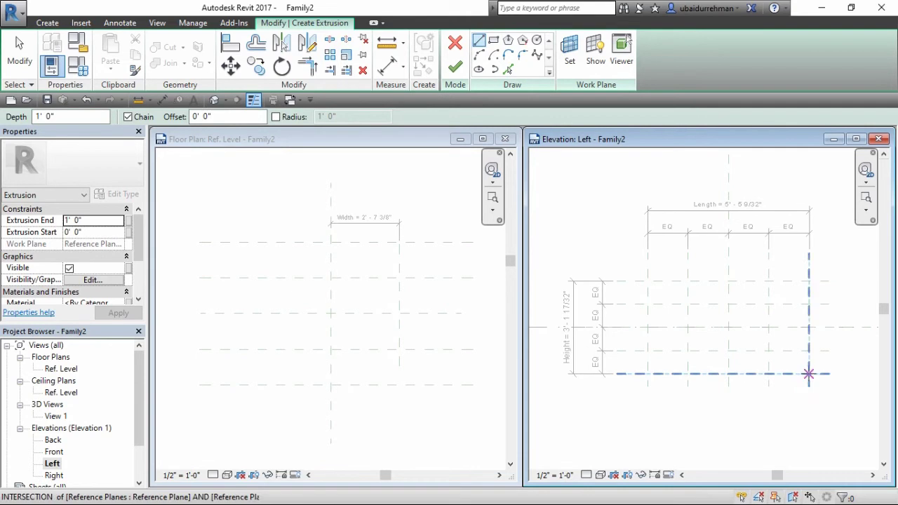
- Sketch the closed stepped stair profile along the Length and Height reference plane intersections
left_click(809, 373)
left_click(809, 351)
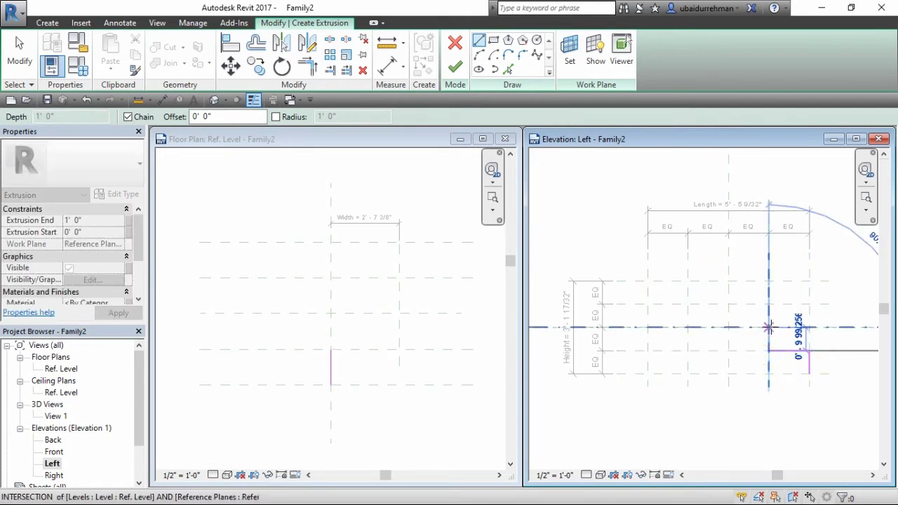
left_click(770, 351)
left_click(728, 326)
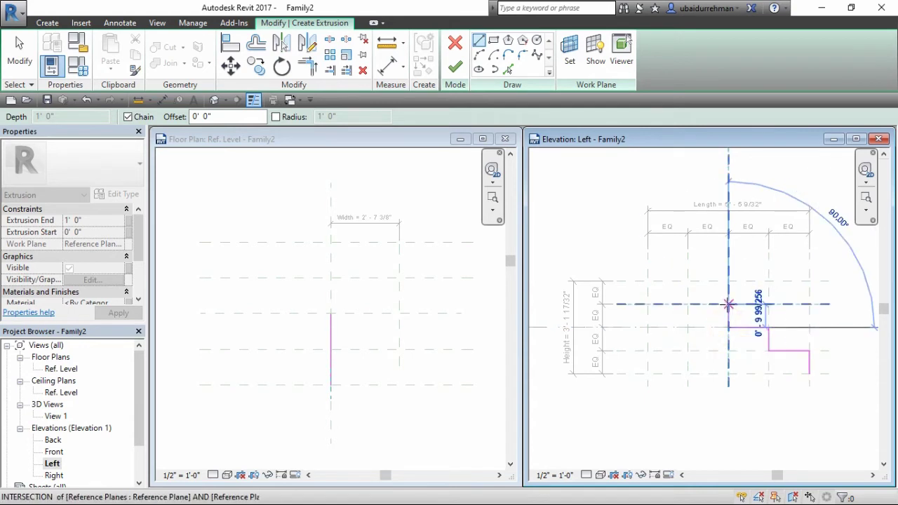
left_click(728, 303)
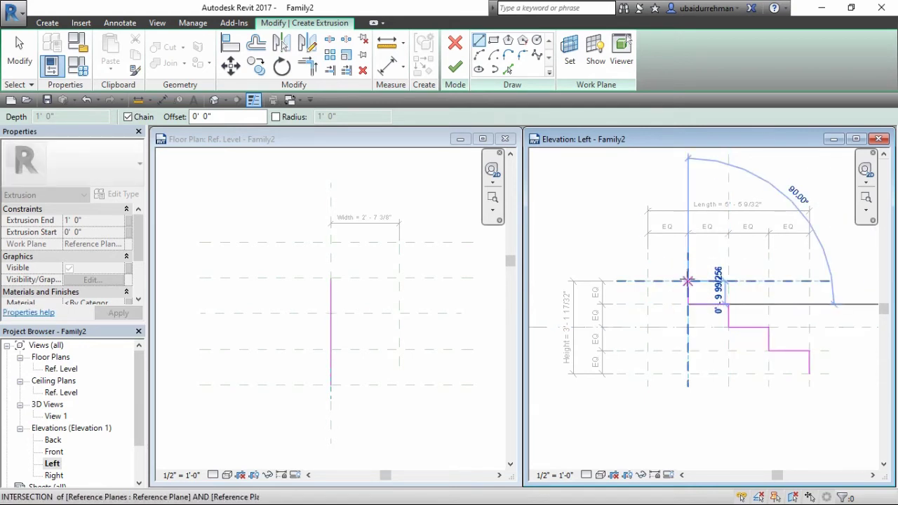
left_click(688, 281)
left_click(646, 281)
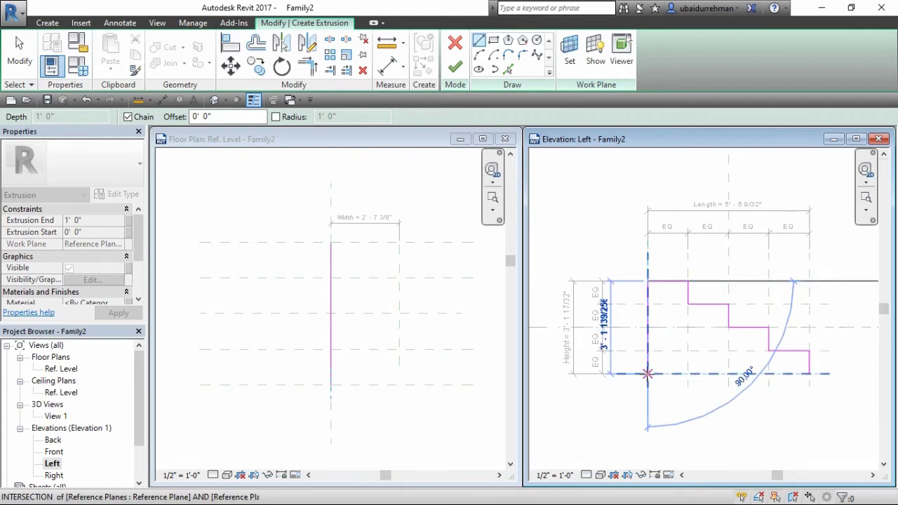
left_click(647, 373)
left_click(810, 374)
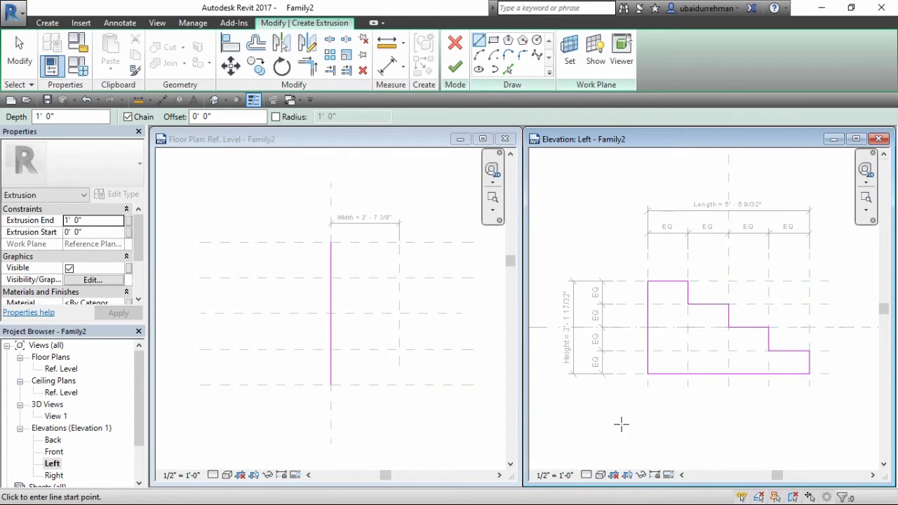
key("Escape")
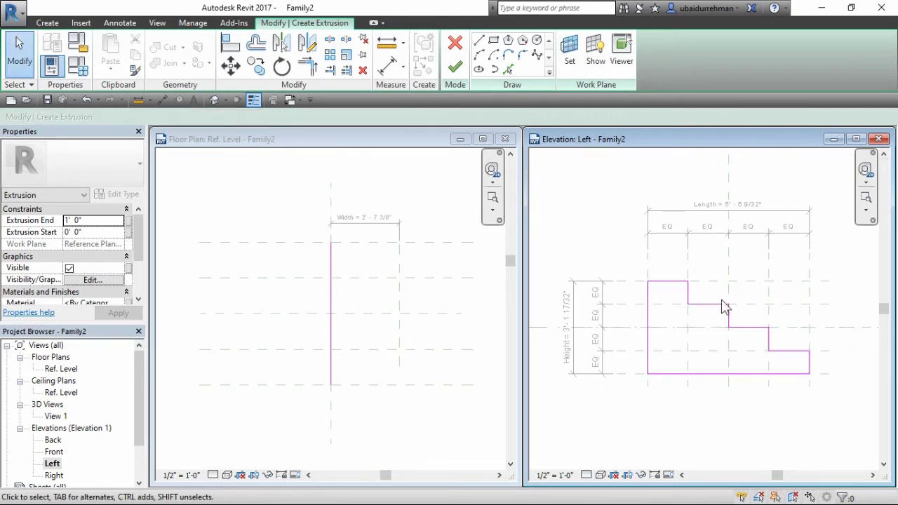
- Finish the stair sketch as a 1' 0" deep solid extrusion and inspect it in plan and elevation
left_click(455, 70)
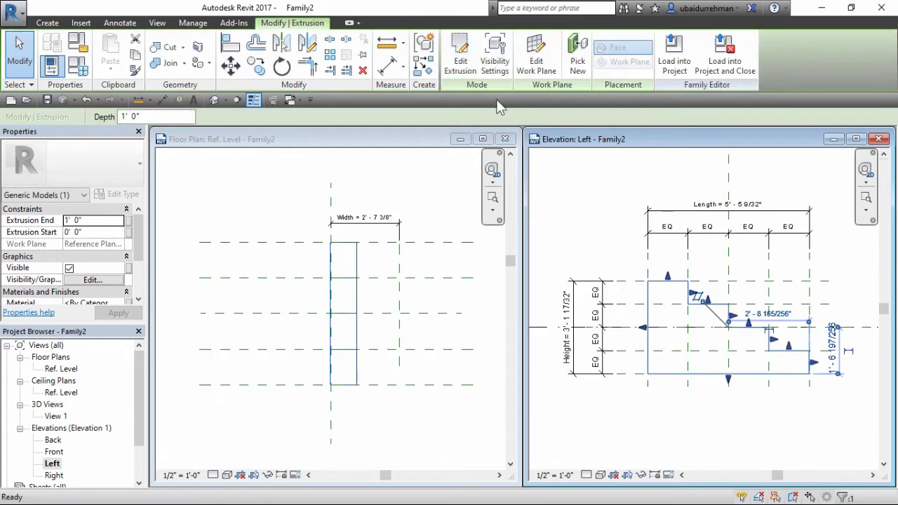
left_click(593, 209)
left_click(678, 300)
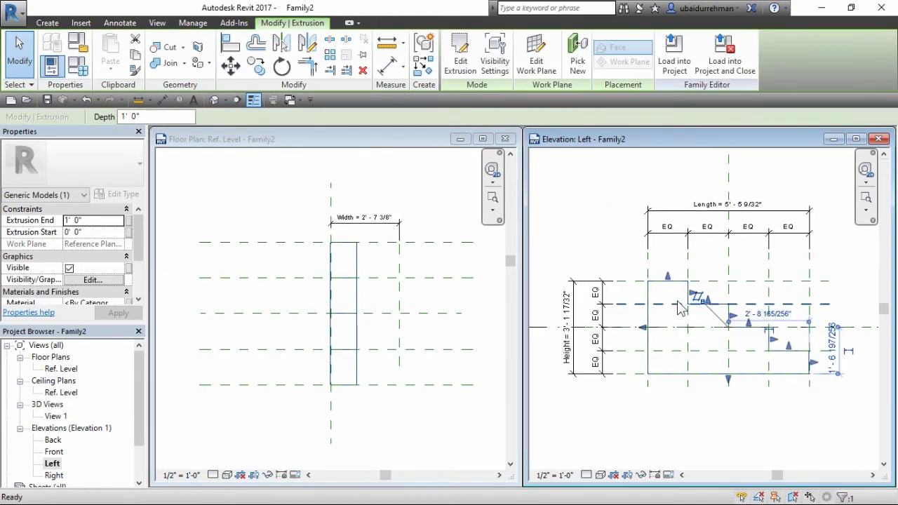
left_click(610, 232)
left_click(406, 219)
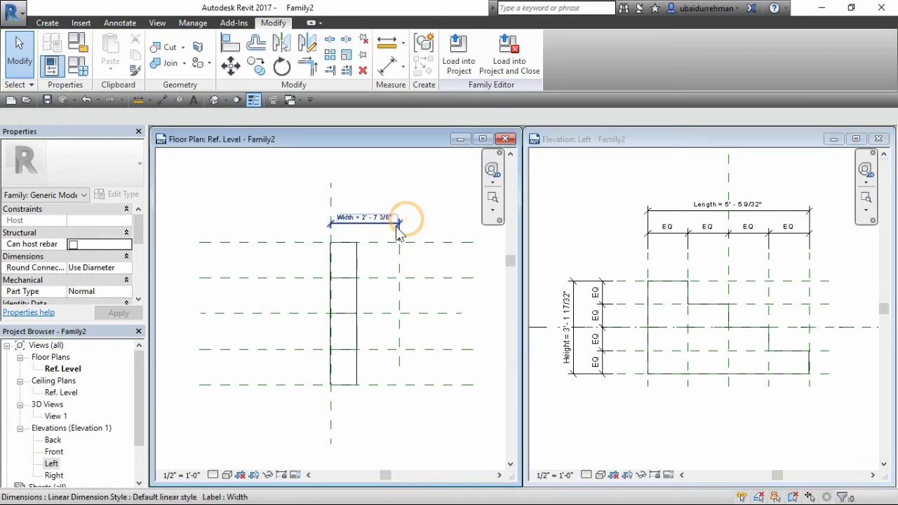
- Stretch the extrusion's right edge to the Width reference plane in plan and padlock it
left_click(358, 264)
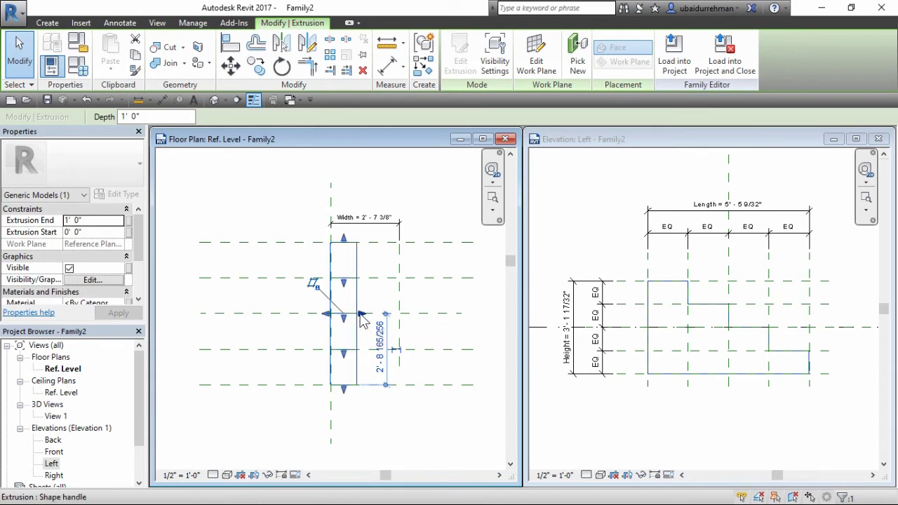
left_click_drag(363, 318, 405, 321)
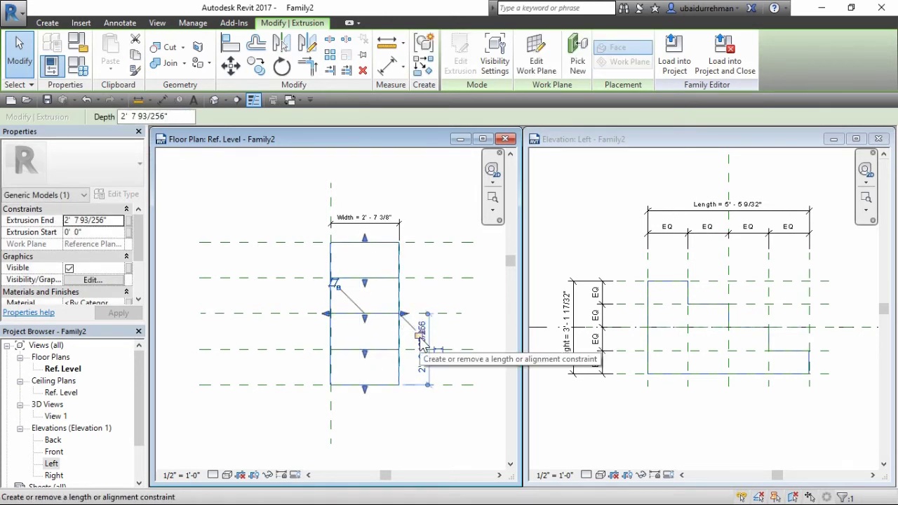
left_click(421, 338)
left_click(431, 301)
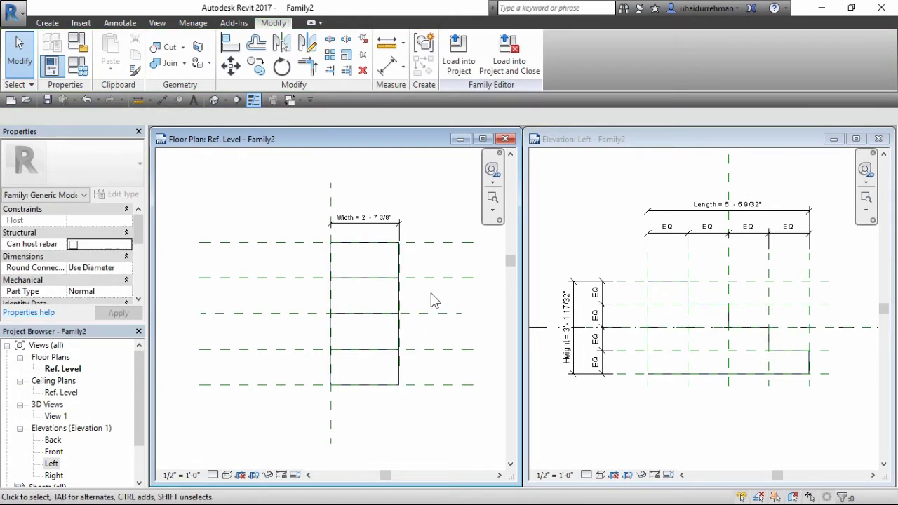
- Flex the Length dimension to 7' in the Left elevation
scroll(431, 298, "up", 1)
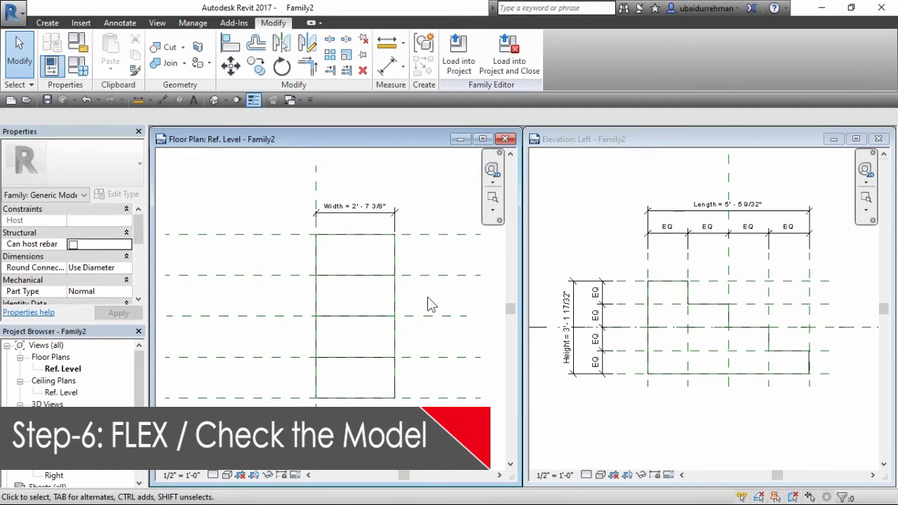
scroll(431, 304, "up", 1)
left_click(563, 253)
scroll(564, 256, "up", 1)
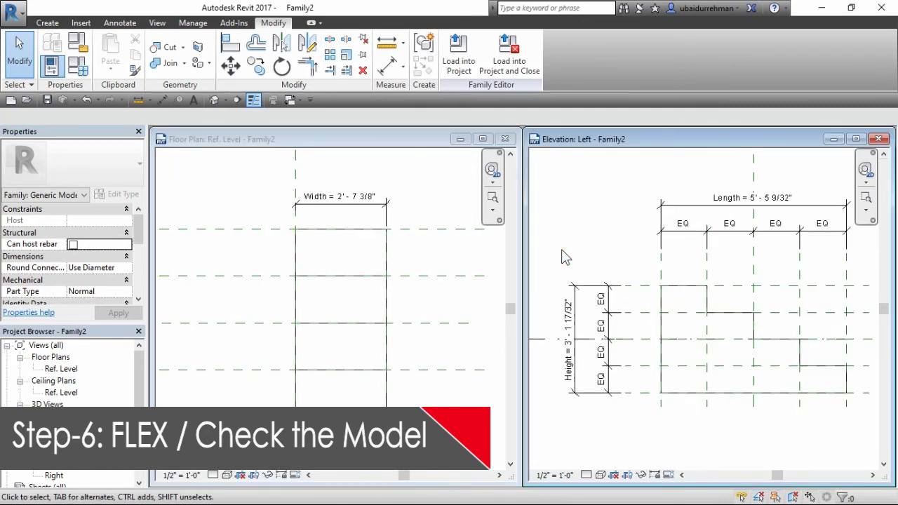
middle_click_drag(566, 257, 558, 260)
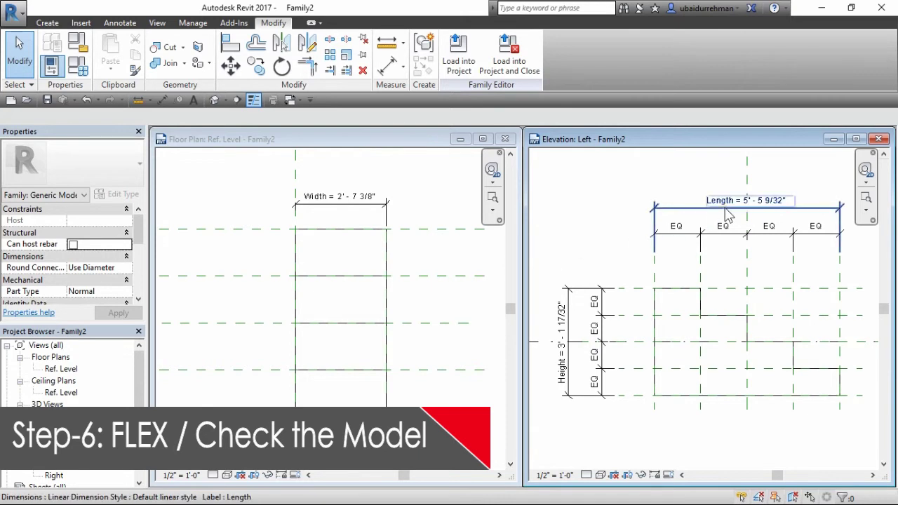
left_click(747, 200)
left_click(746, 199)
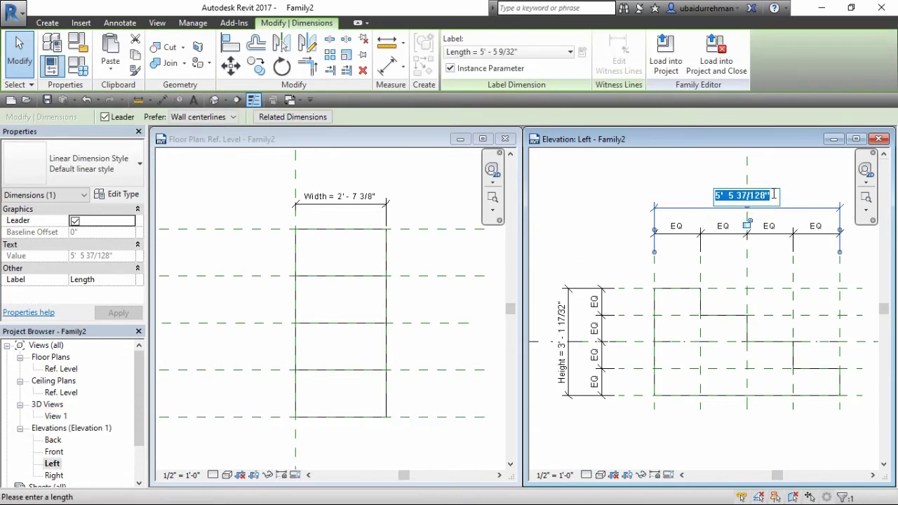
type("7")
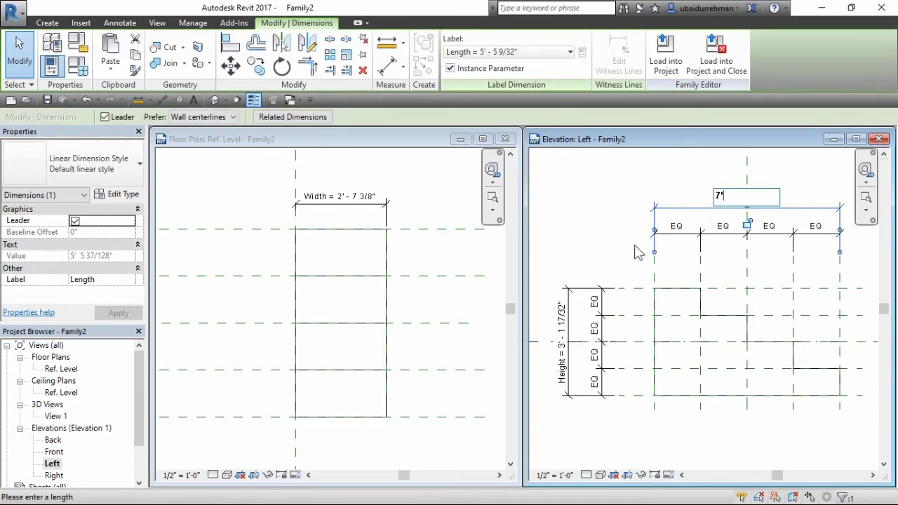
type("'")
key("Return")
- Set the Height dimension to 2' - 6"
left_click(561, 326)
left_click(562, 326)
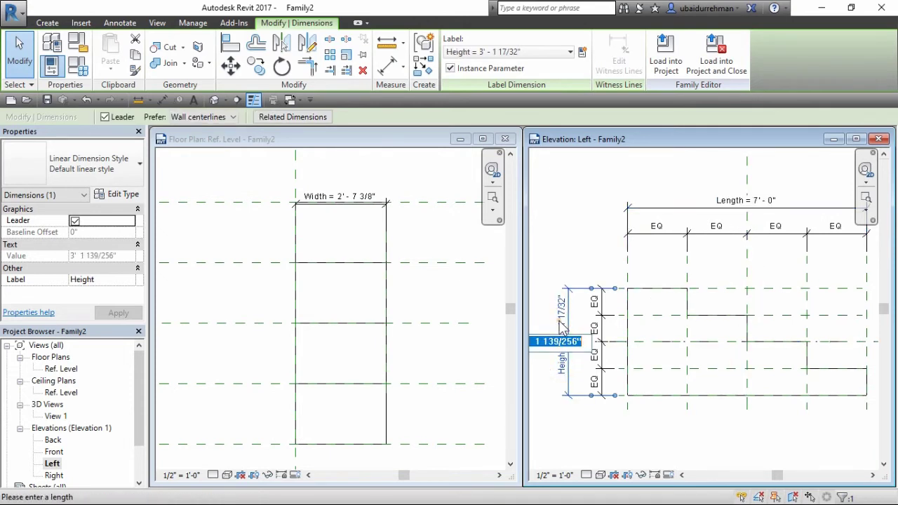
scroll(639, 339, "down", 1)
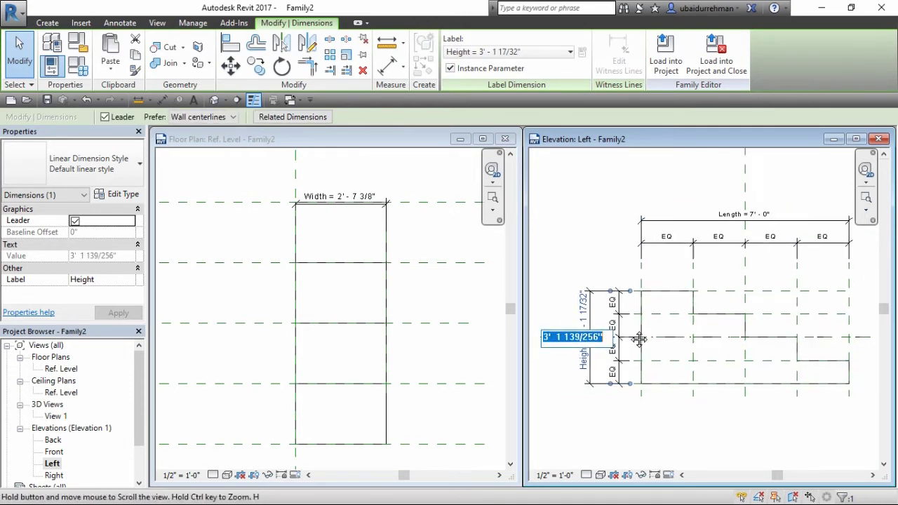
type("2'6")
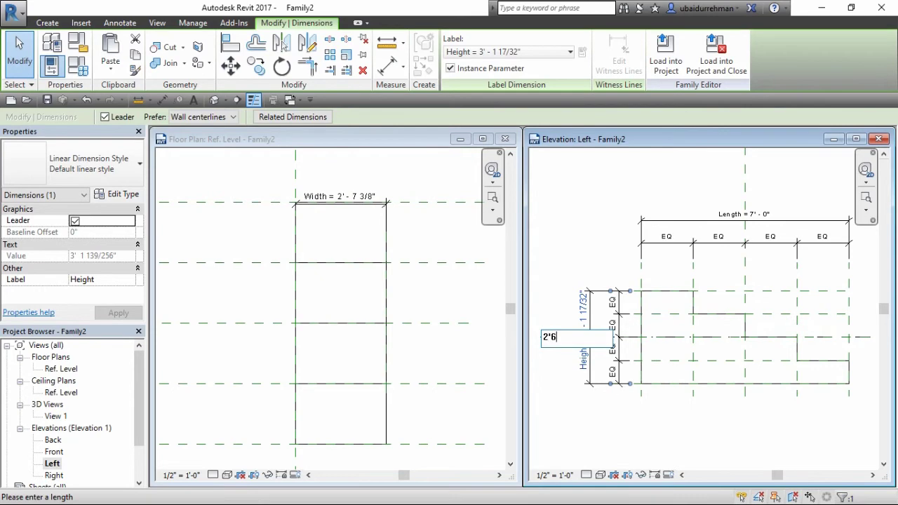
type("' - 6\"")
key("Return")
left_click(616, 386)
- Set the Width dimension to 5' in the floor plan
left_click(419, 238)
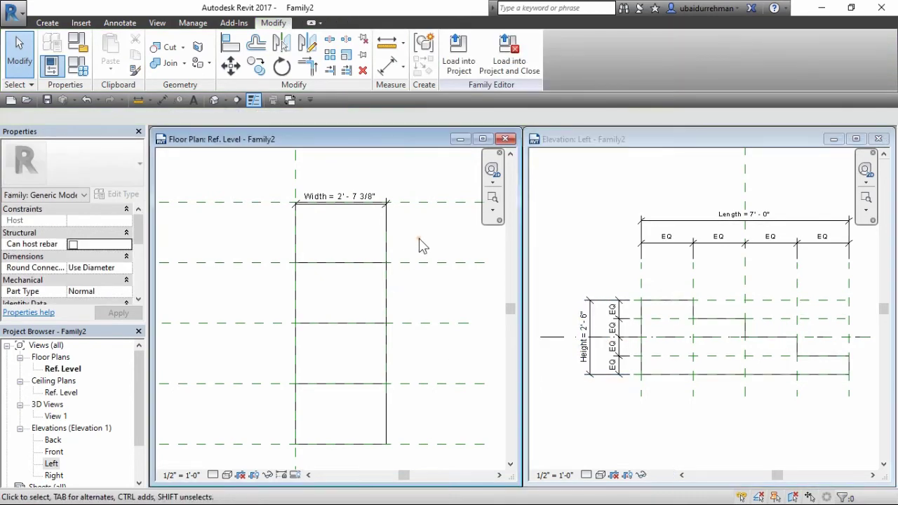
left_click(330, 197)
left_click(340, 197)
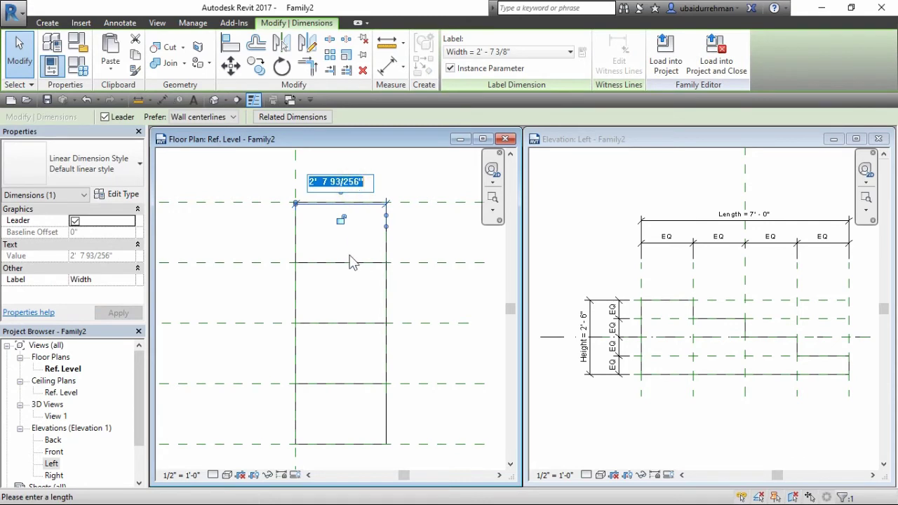
type("5")
key("Return")
left_click(327, 229)
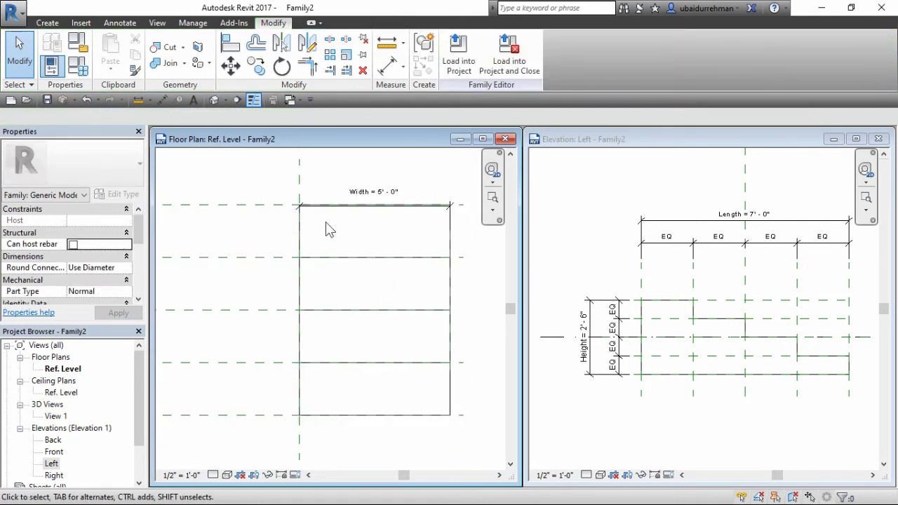
left_click(554, 214)
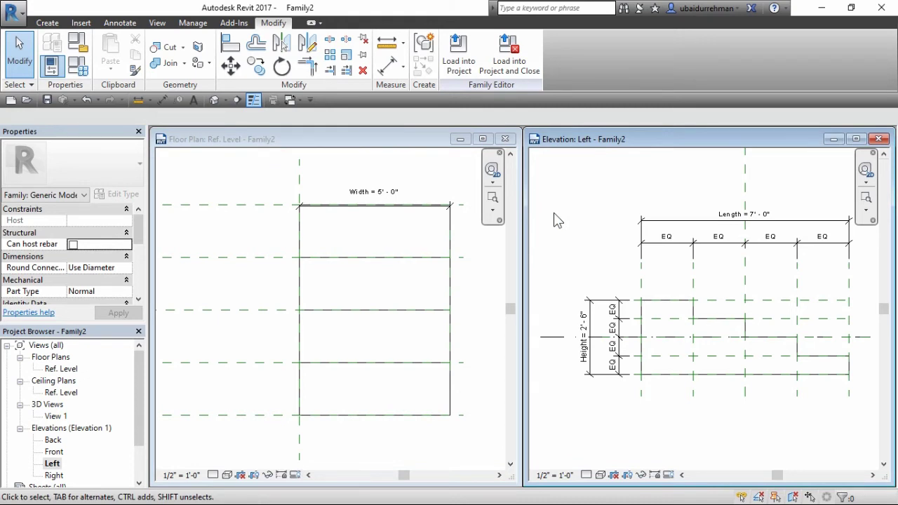
- Show the stair in the maximized default 3D view with the Realistic visual style
left_click(215, 100)
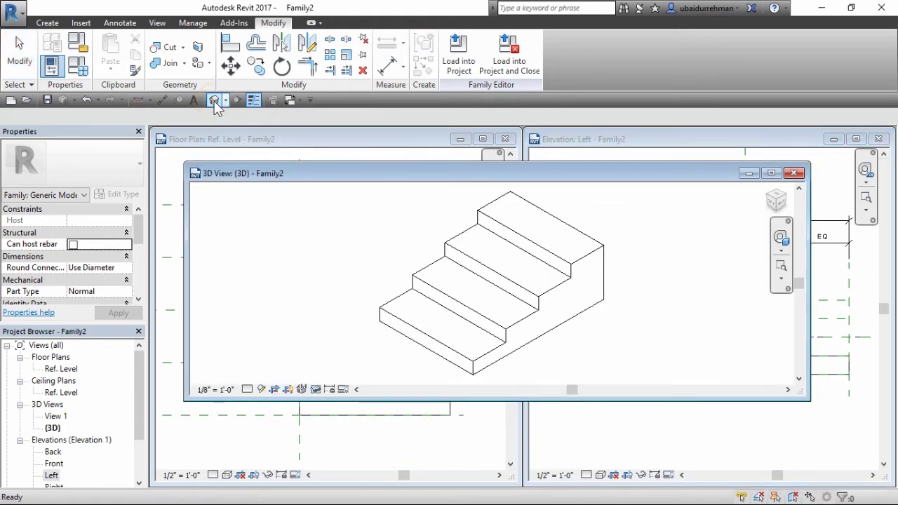
left_click(772, 173)
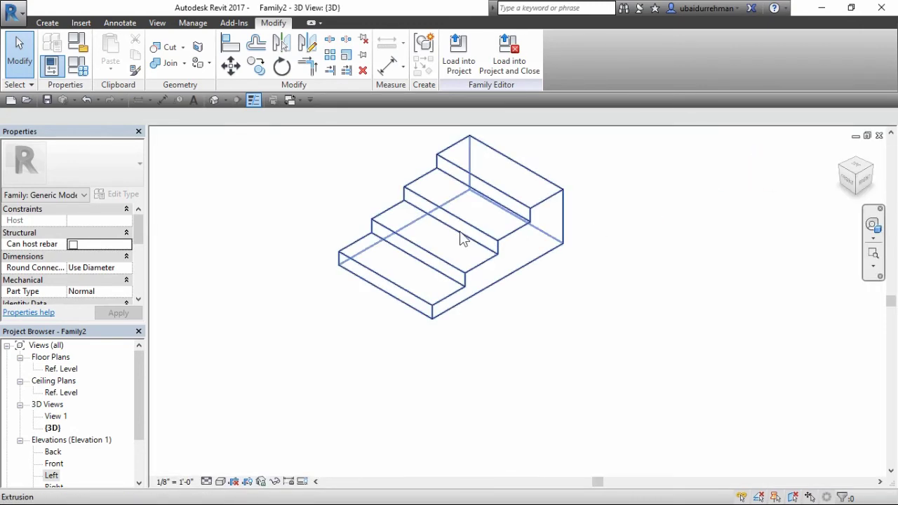
scroll(383, 190, "up", 2)
middle_click_drag(383, 191, 395, 248)
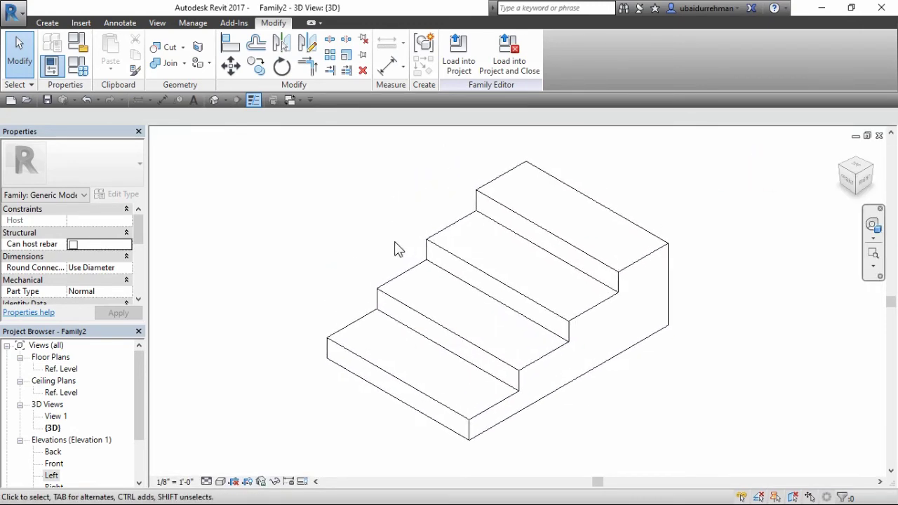
left_click(220, 481)
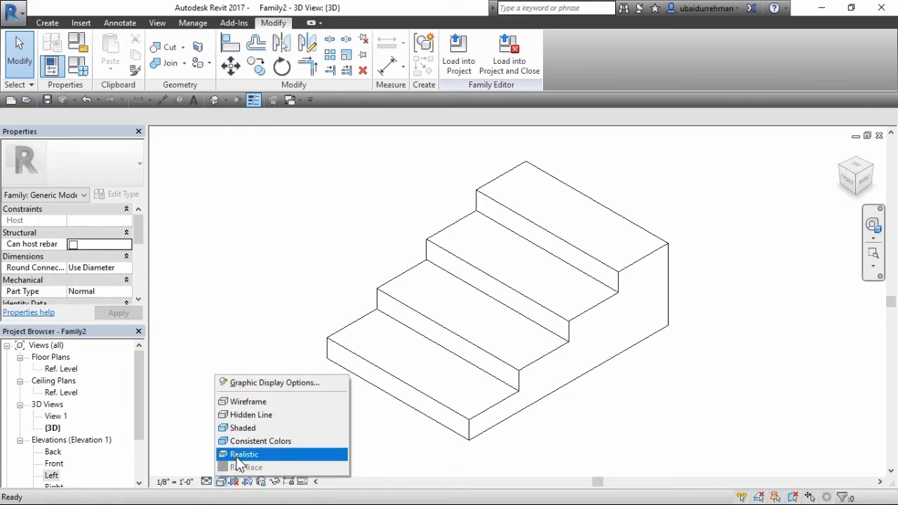
left_click(242, 455)
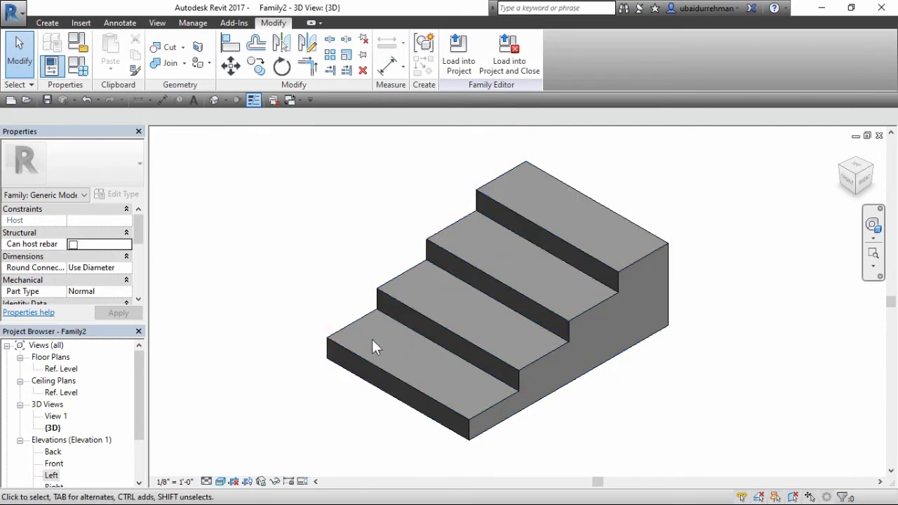
- Assign Concrete, Cast-in-Place, Gray from the Autodesk Concrete library to the stair extrusion
left_click(349, 327)
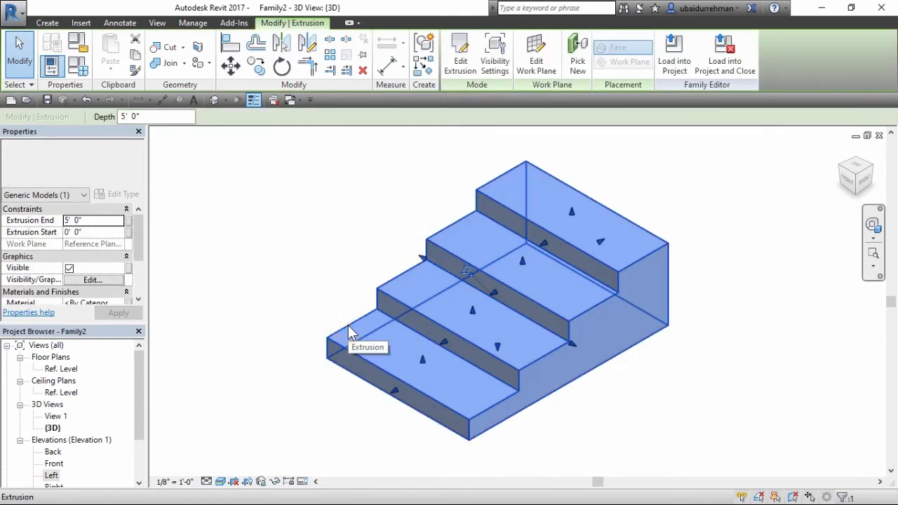
scroll(87, 261, "down", 3)
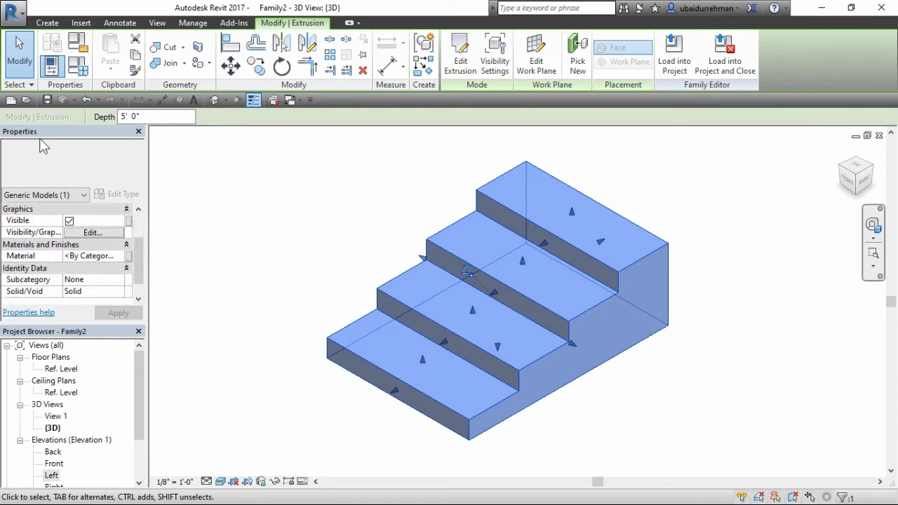
left_click(112, 257)
left_click(119, 256)
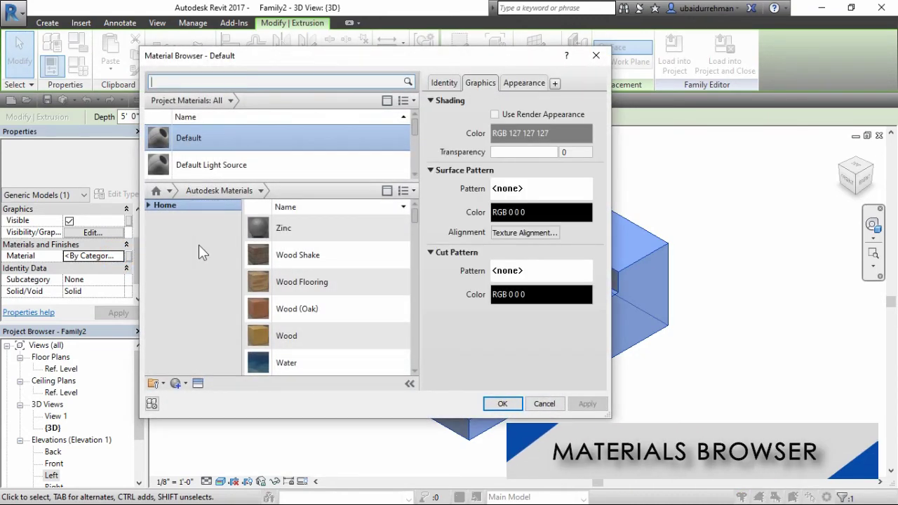
left_click(147, 204)
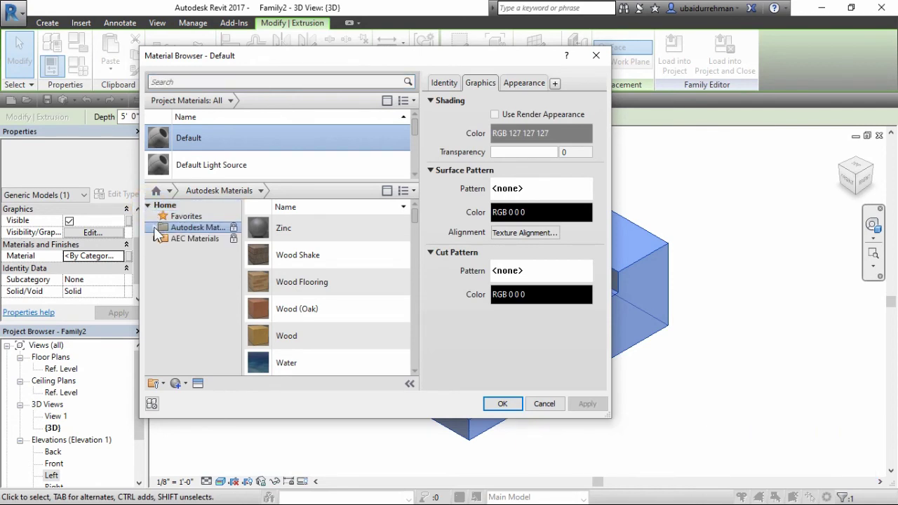
left_click(154, 228)
left_click(183, 251)
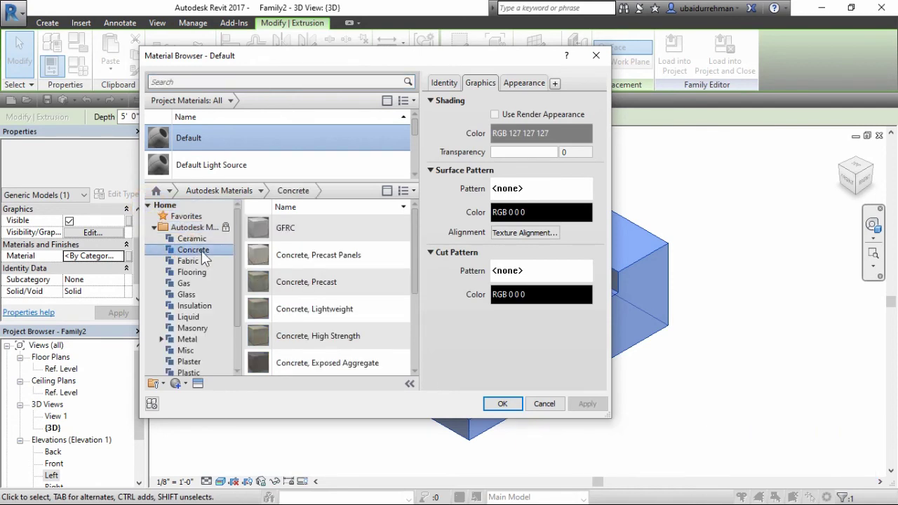
scroll(328, 274, "down", 2)
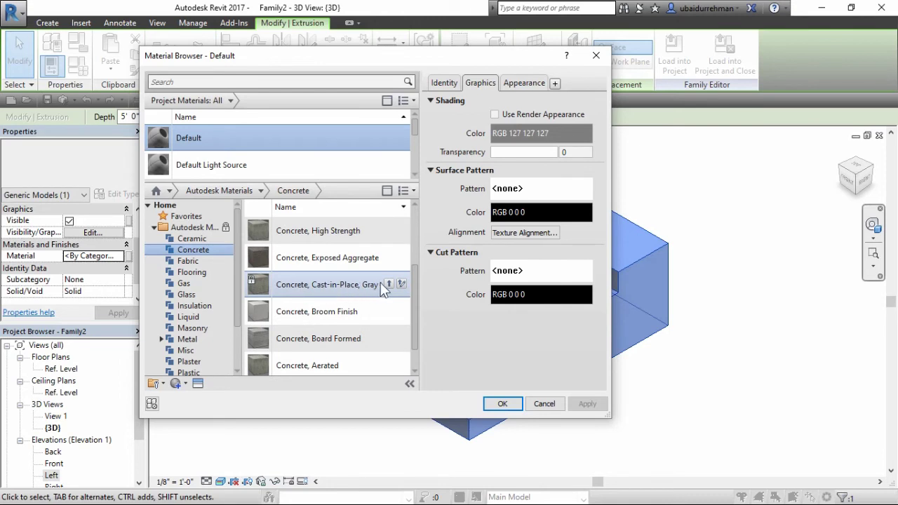
left_click(389, 284)
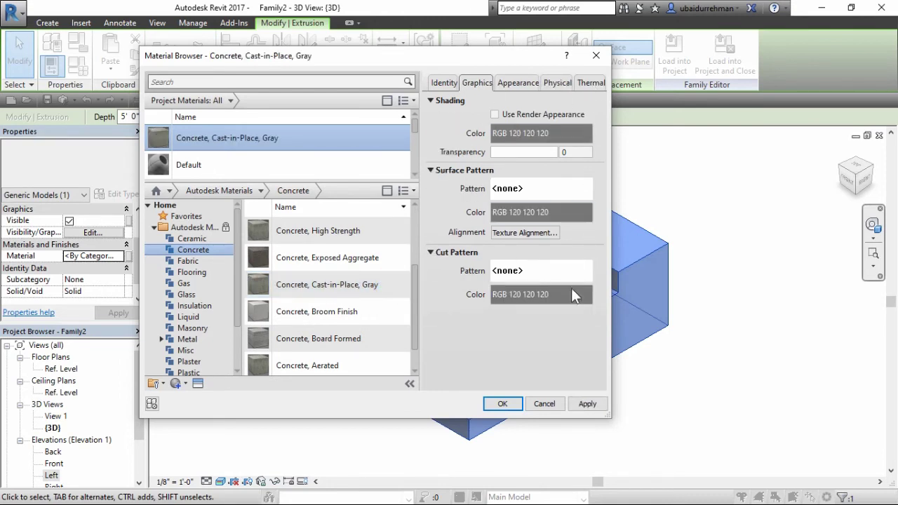
left_click(508, 404)
left_click(286, 260)
left_click(333, 248)
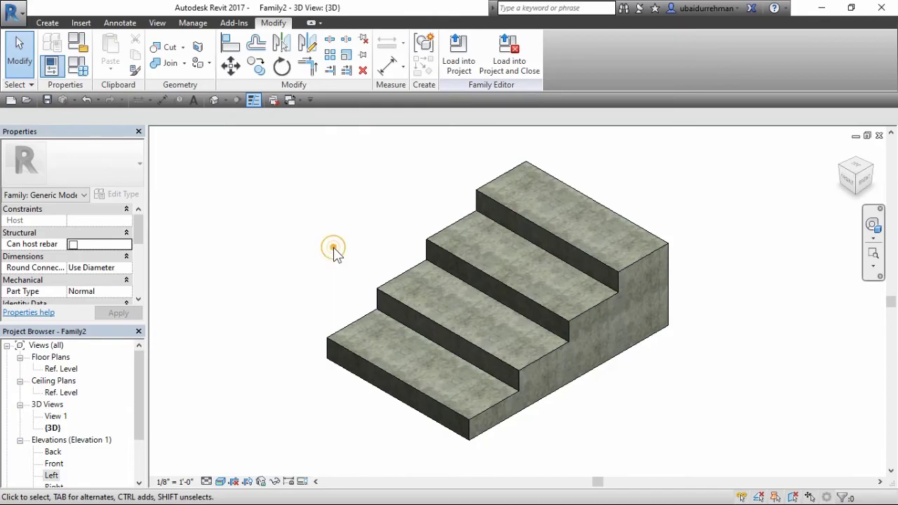
- Create a new project from the architectural template, then bring Family2's 3D view back to front
left_click(12, 11)
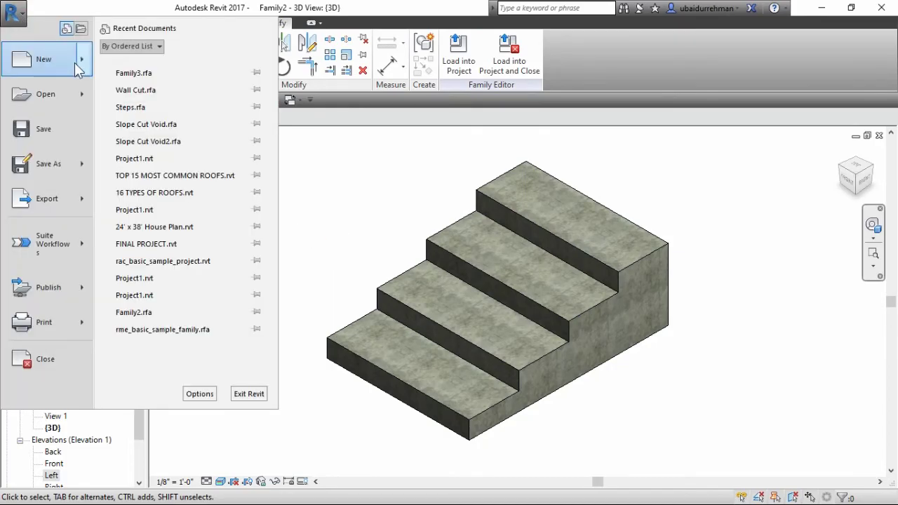
mouse_move(80, 67)
left_click(150, 65)
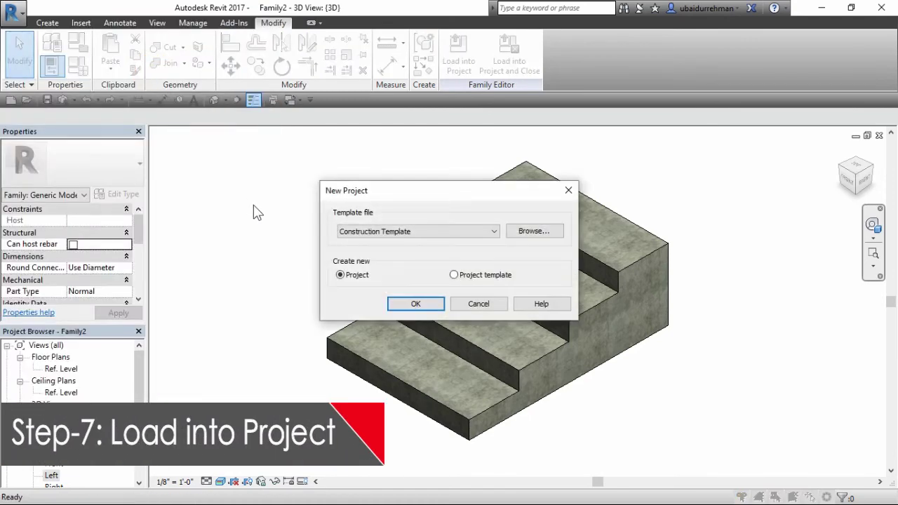
left_click(364, 232)
left_click(374, 258)
left_click(416, 304)
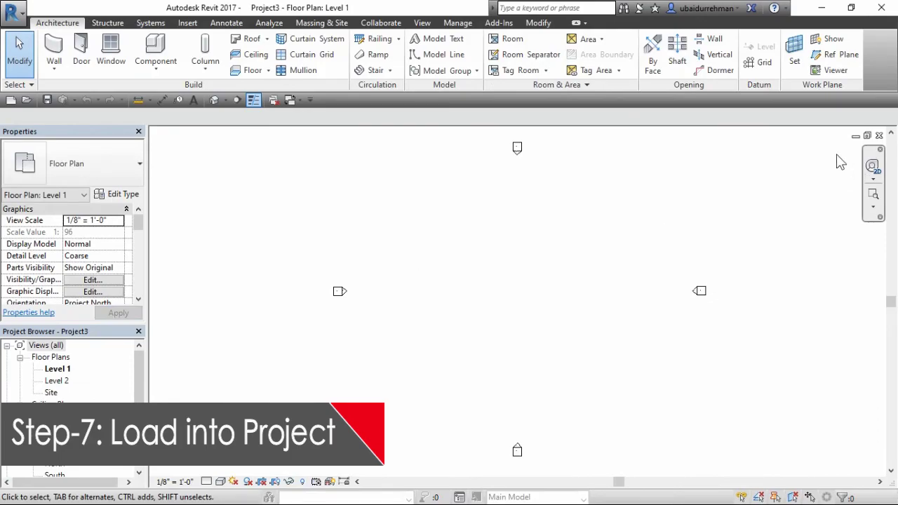
left_click(857, 140)
left_click(368, 175)
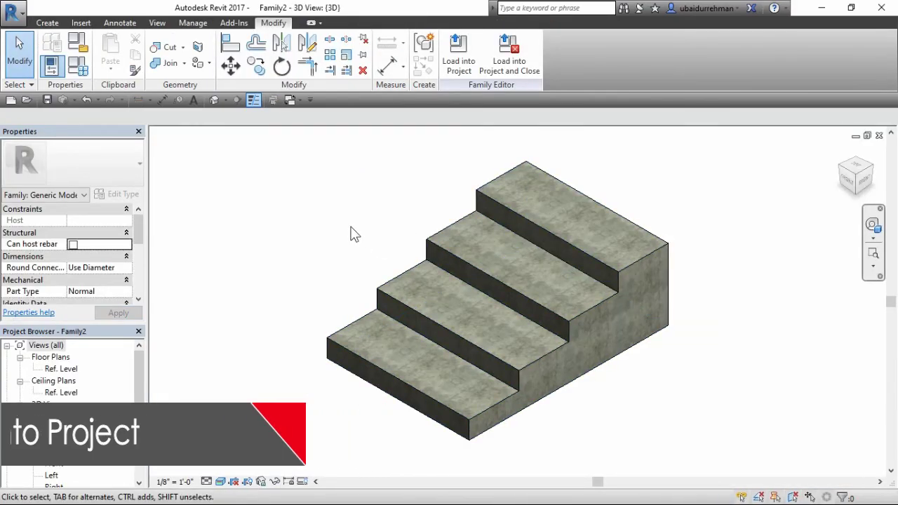
- Load Family2 into Project3 and place one stair instance on the Level 1 plan
middle_click_drag(370, 241, 373, 243)
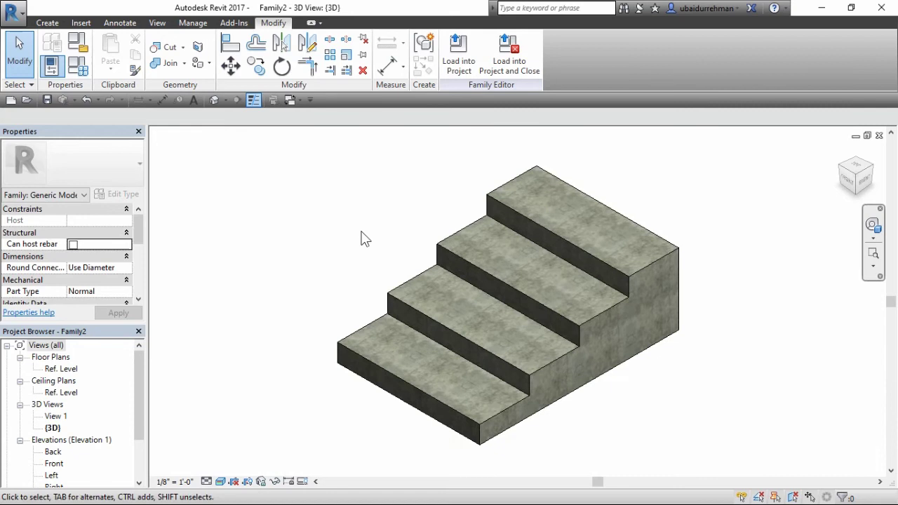
left_click(458, 66)
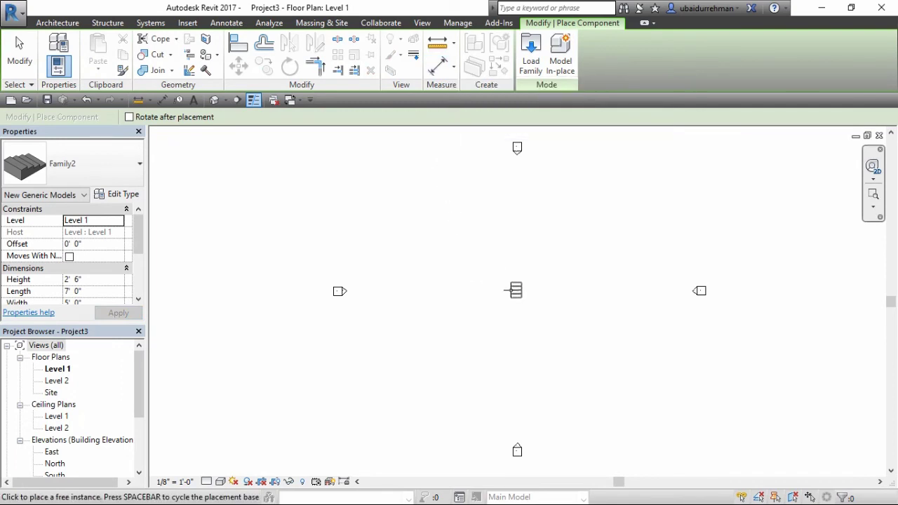
left_click(516, 291)
key("Escape")
key("Escape")
scroll(533, 305, "up", 1)
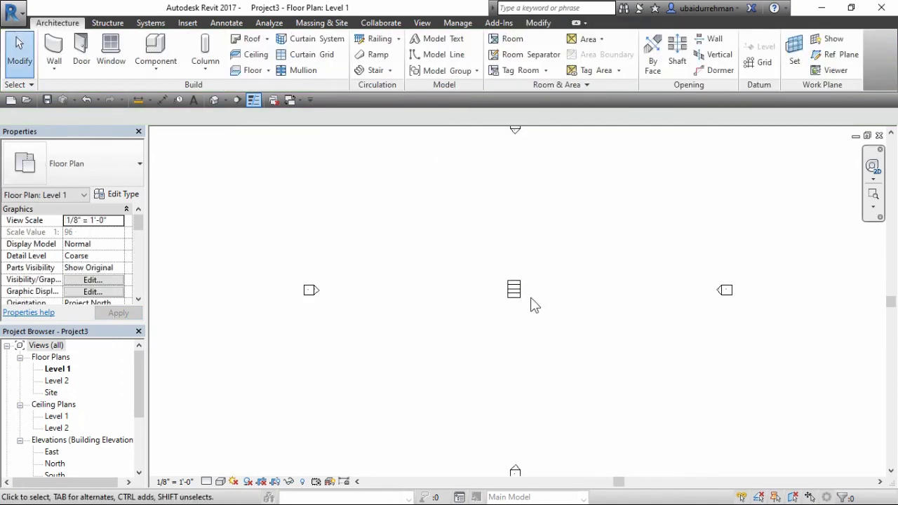
scroll(531, 295, "up", 7)
middle_click_drag(550, 219, 569, 243)
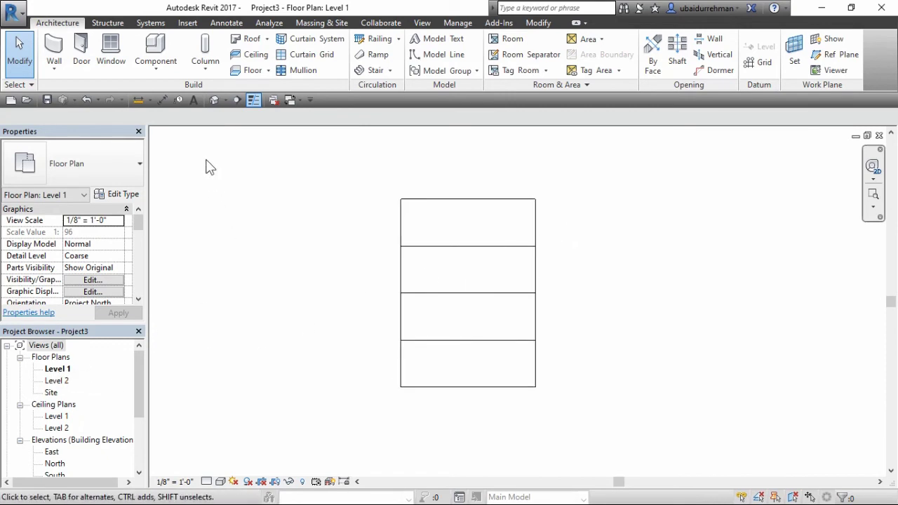
- Show Project3's default 3D view in the Realistic visual style
left_click(213, 101)
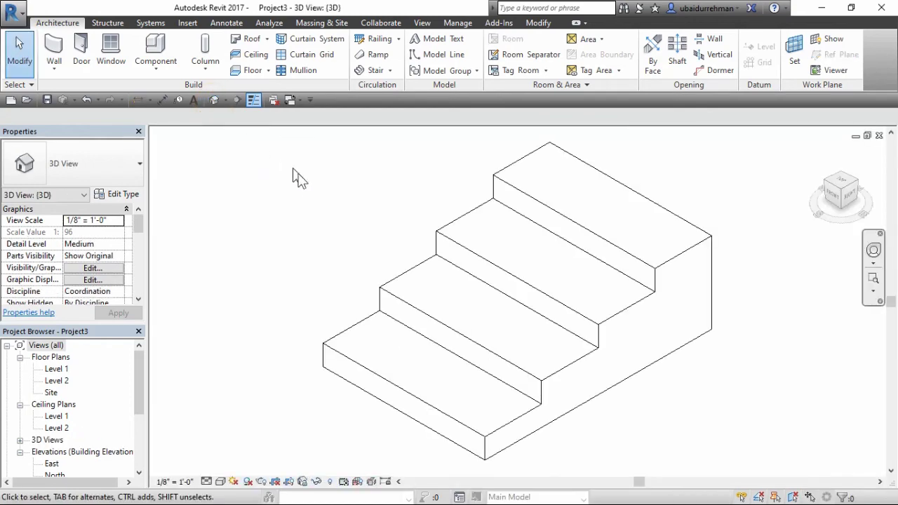
middle_click_drag(297, 177, 274, 192)
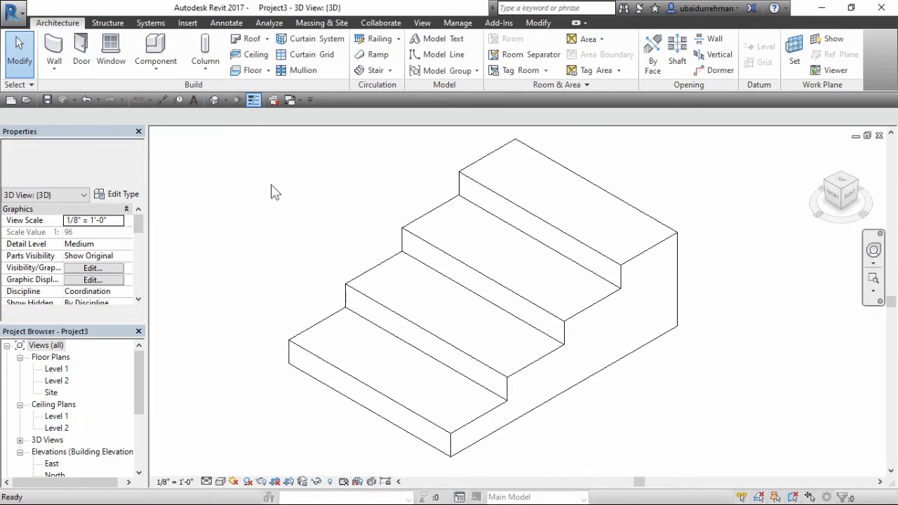
left_click(219, 482)
left_click(251, 458)
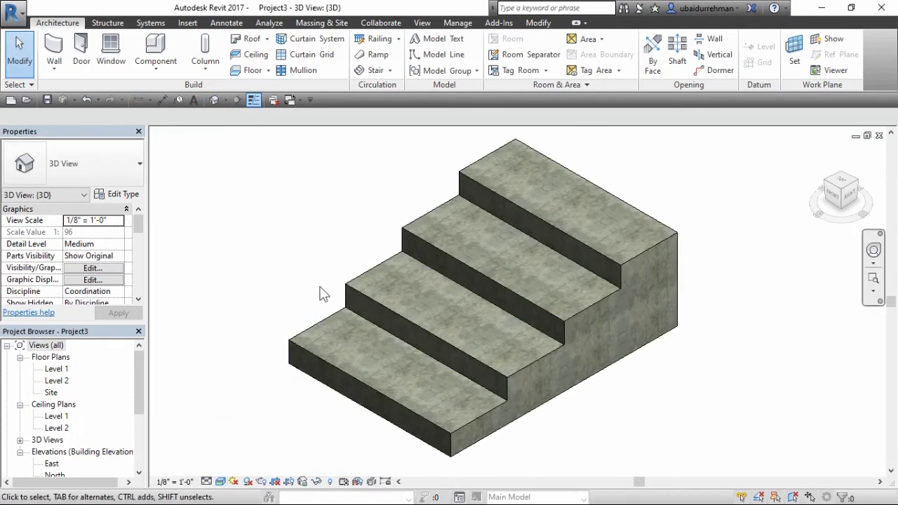
- Set the placed stair's Height to 3' in its instance properties
left_click(353, 275)
scroll(118, 262, "down", 2)
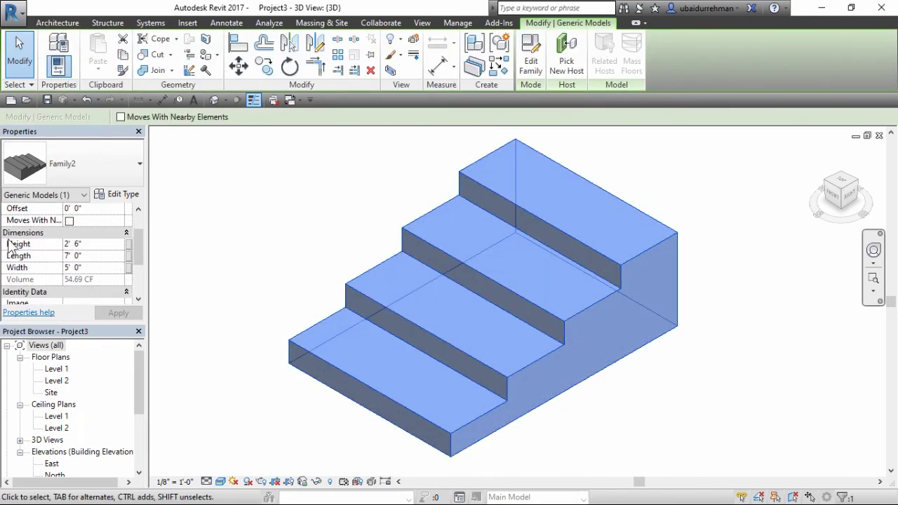
left_click(88, 243)
type("2'")
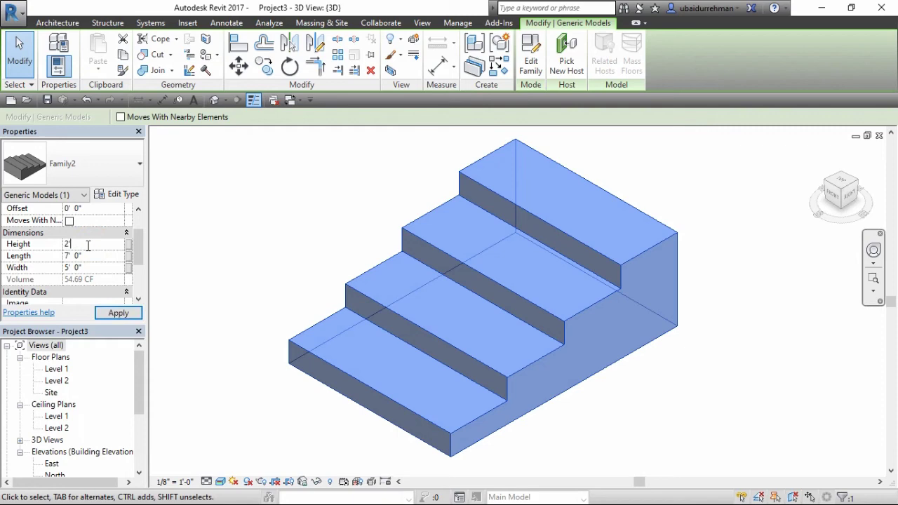
left_click(115, 313)
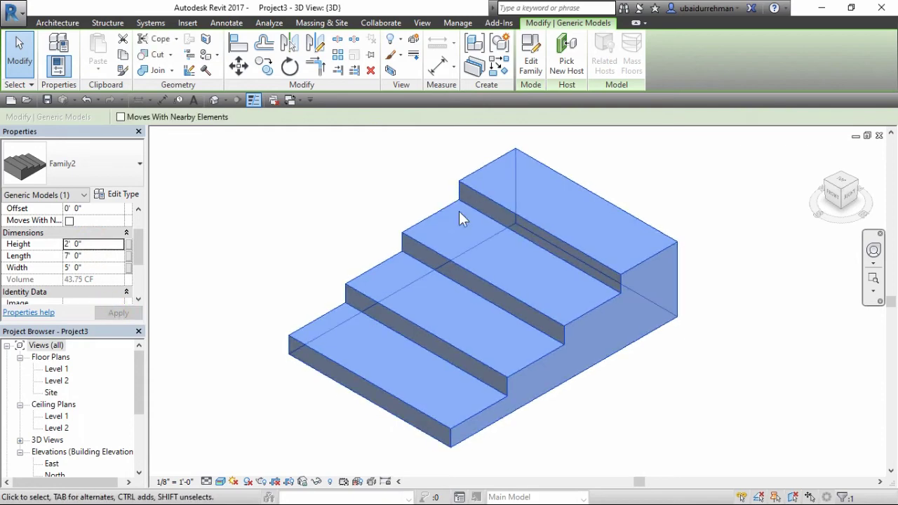
left_click(95, 243)
type("3")
left_click(97, 254)
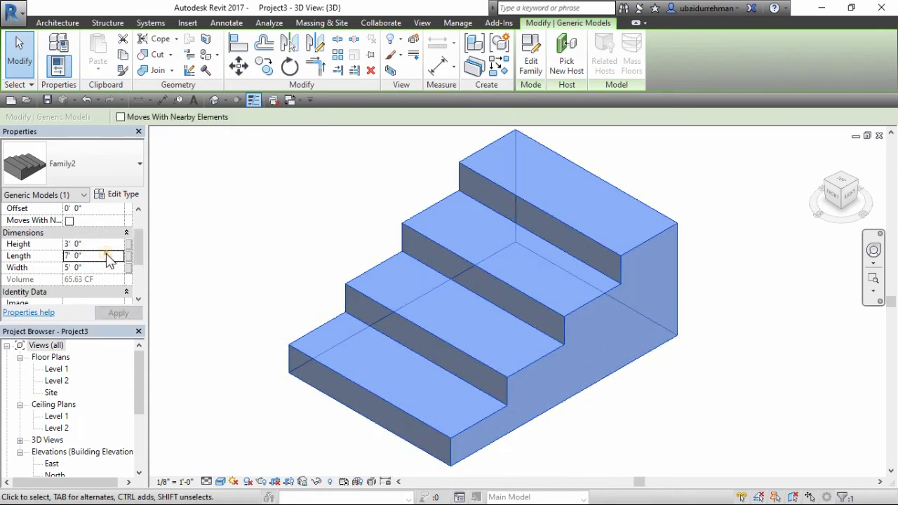
- Set the stair's Length to 5' and Width to 7'
left_click(99, 256)
type("5'")
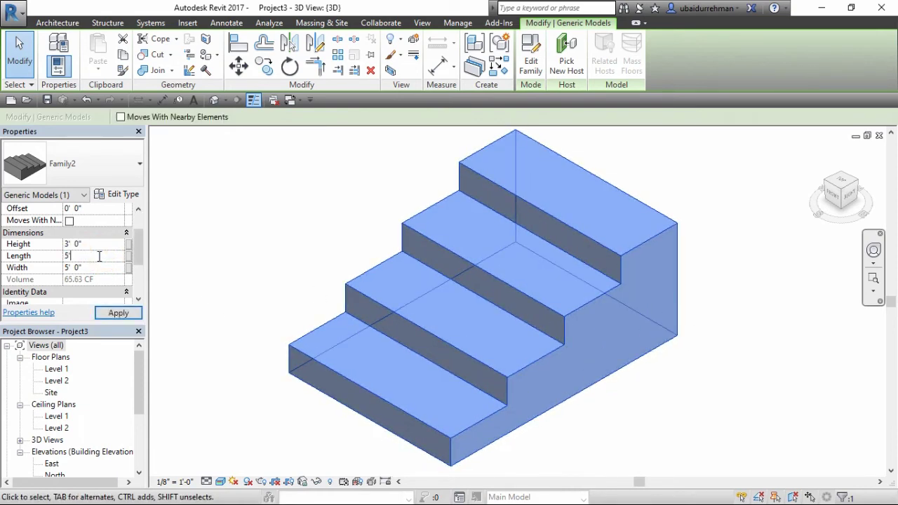
left_click(90, 268)
type("7'")
left_click(119, 313)
left_click(307, 274)
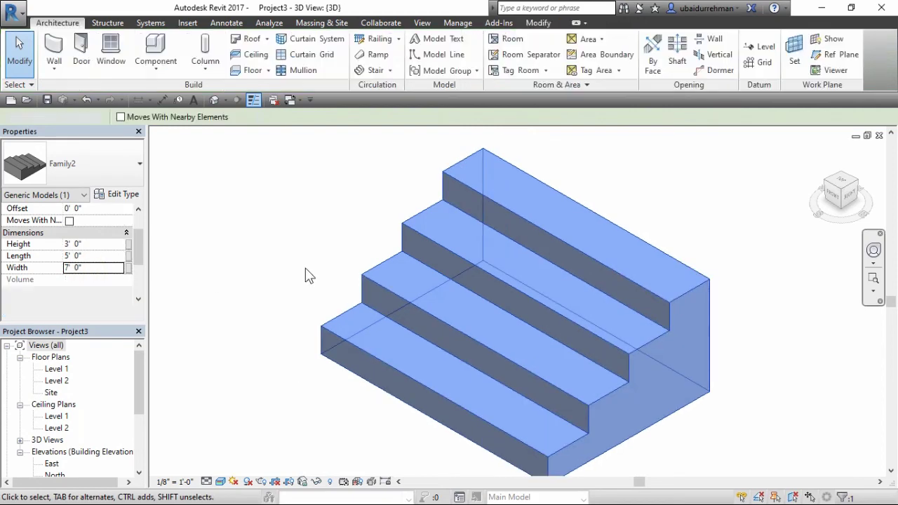